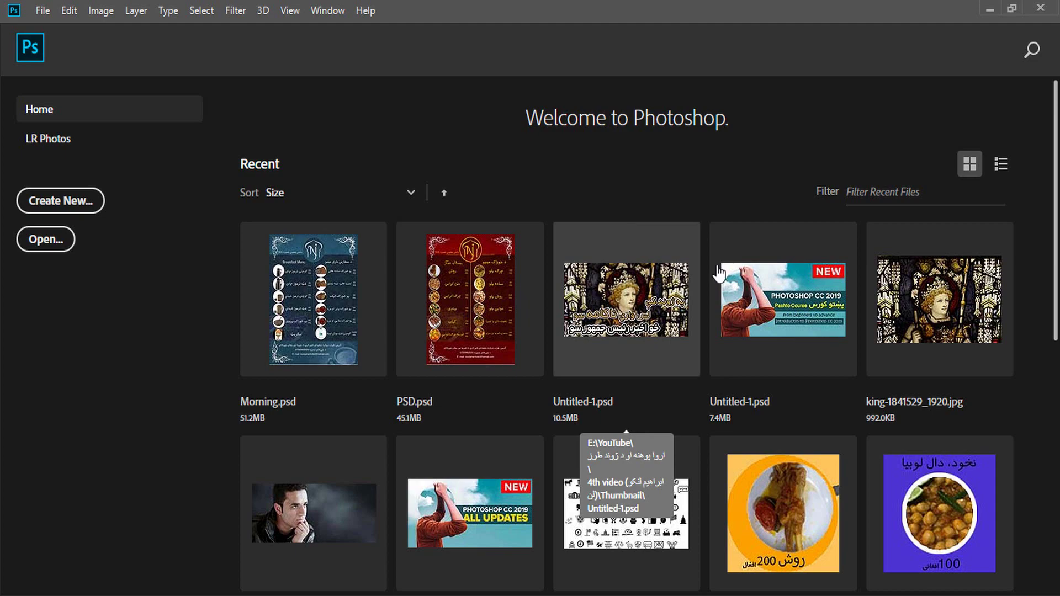
pyautogui.moveTo(1054, 206)
pyautogui.mouseDown()
pyautogui.moveTo(1054, 468)
pyautogui.moveTo(1054, 217)
pyautogui.mouseUp()
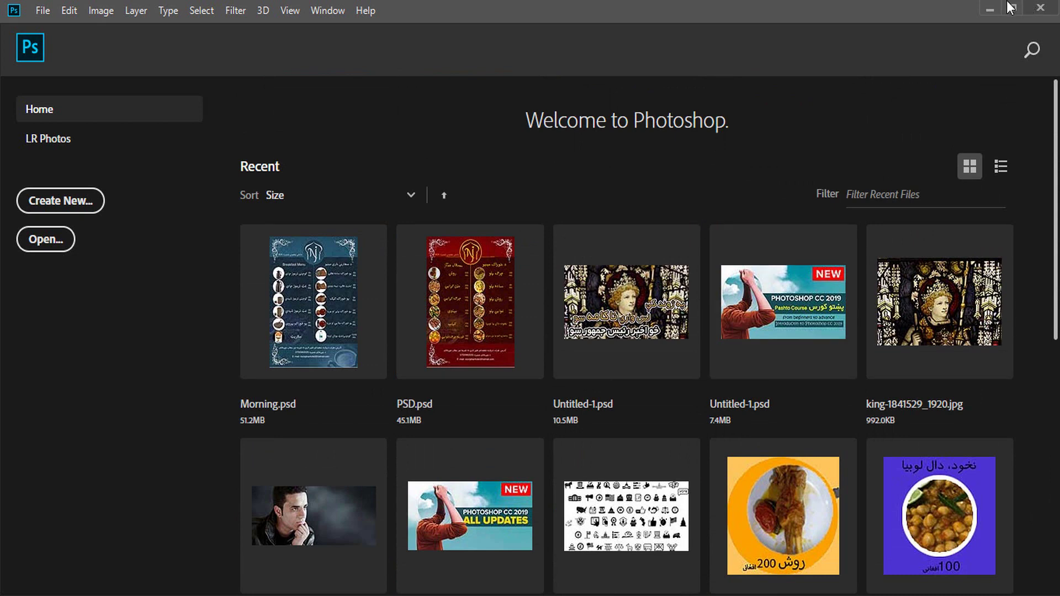
pyautogui.click(990, 9)
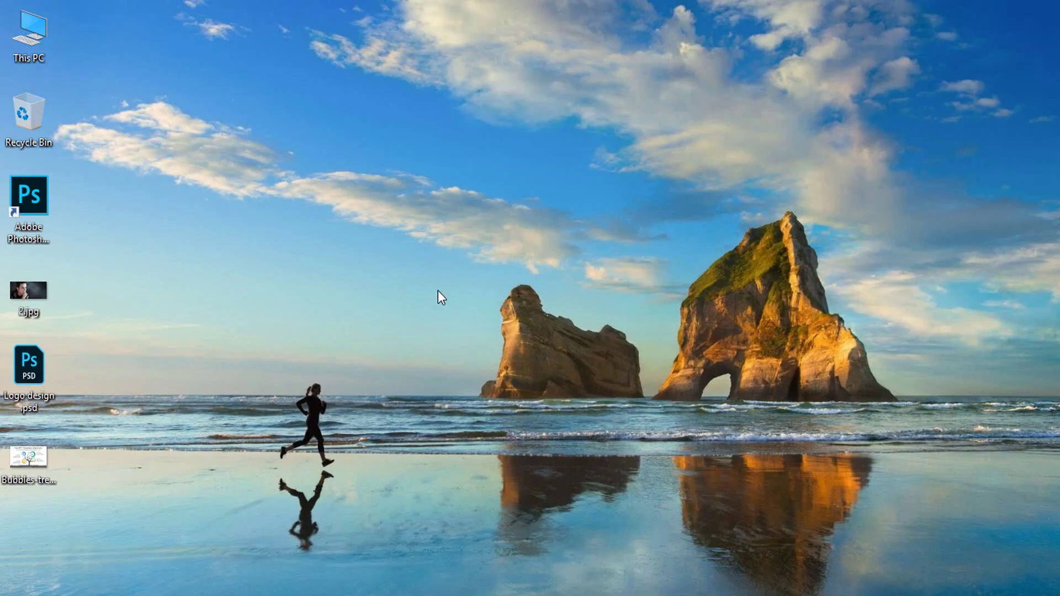
pyautogui.click(476, 593)
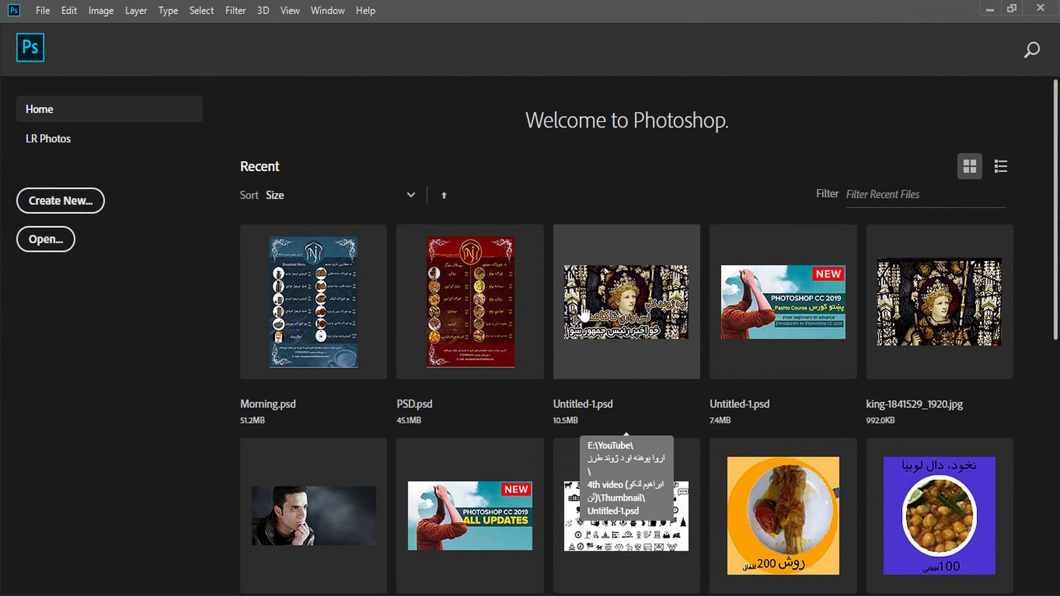
# Start a new document and review the recent, saved and Photo presets.
pyautogui.click(60, 209)
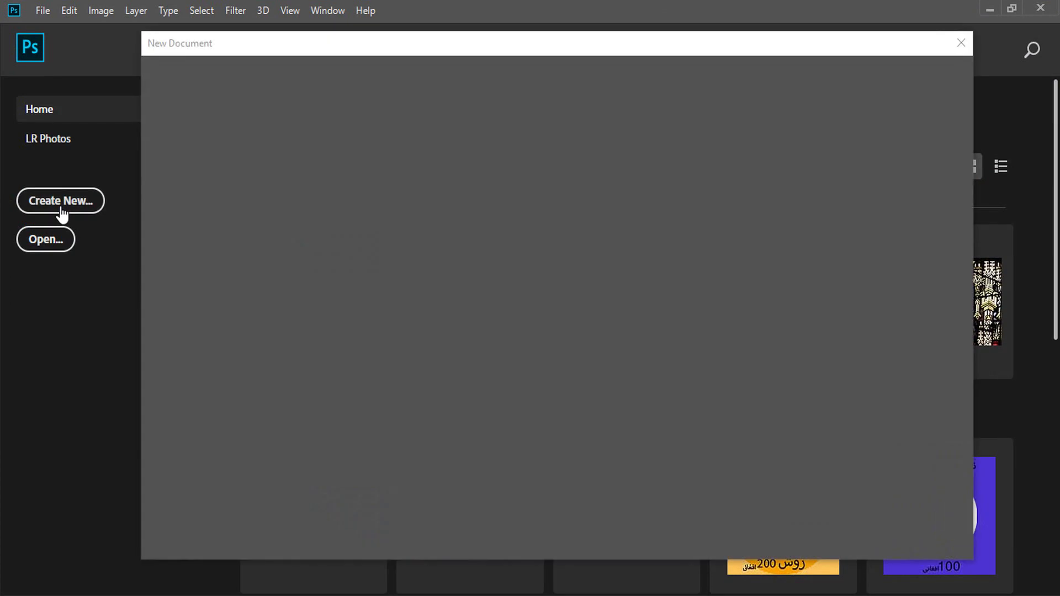
pyautogui.moveTo(393, 44); pyautogui.dragTo(405, 36)
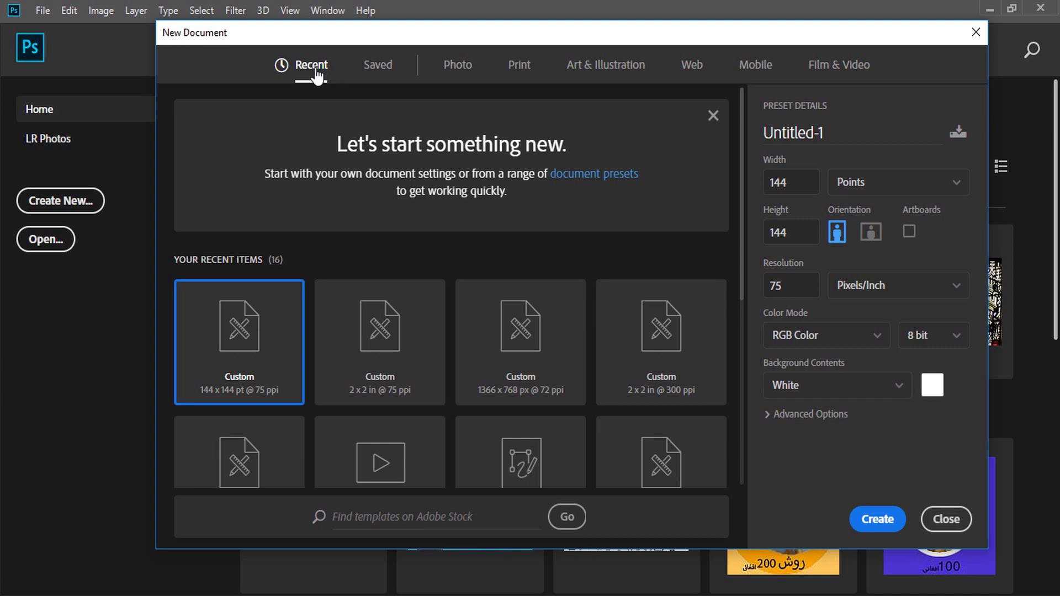
pyautogui.moveTo(741, 216)
pyautogui.mouseDown()
pyautogui.moveTo(733, 423)
pyautogui.moveTo(740, 197)
pyautogui.mouseUp()
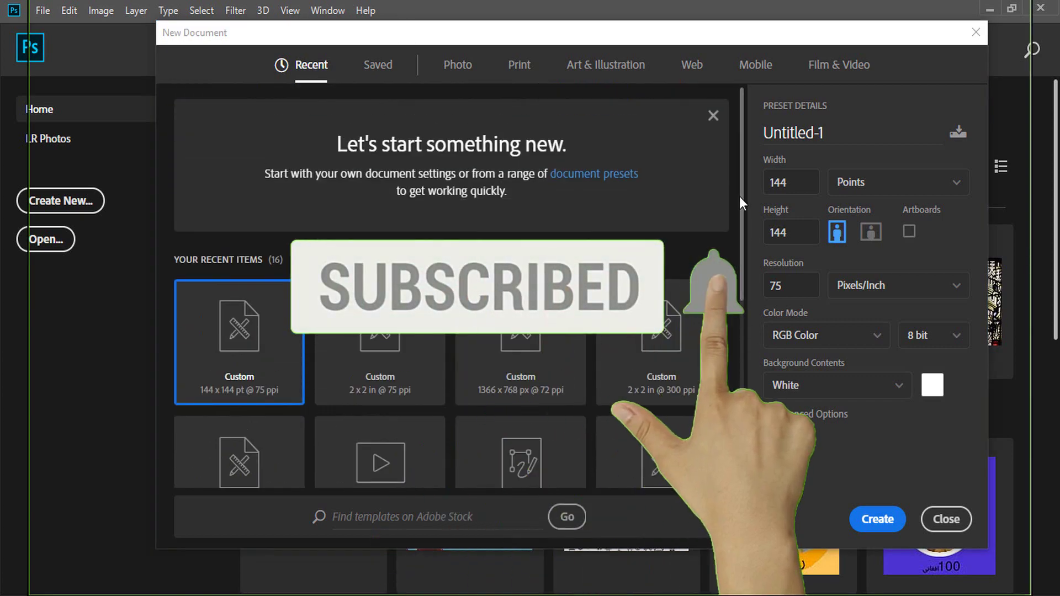
pyautogui.click(409, 338)
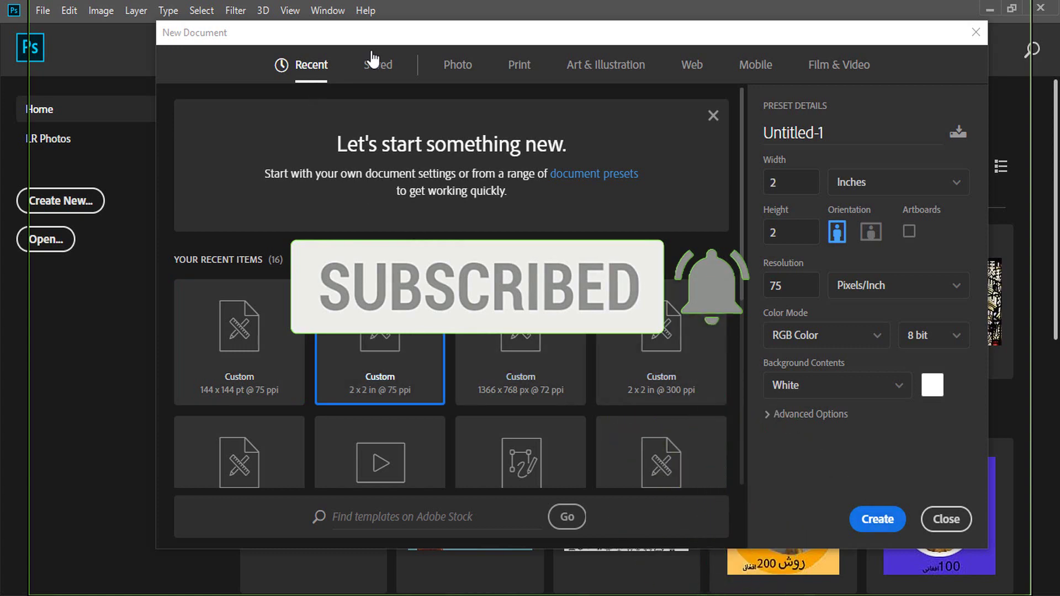
pyautogui.click(378, 69)
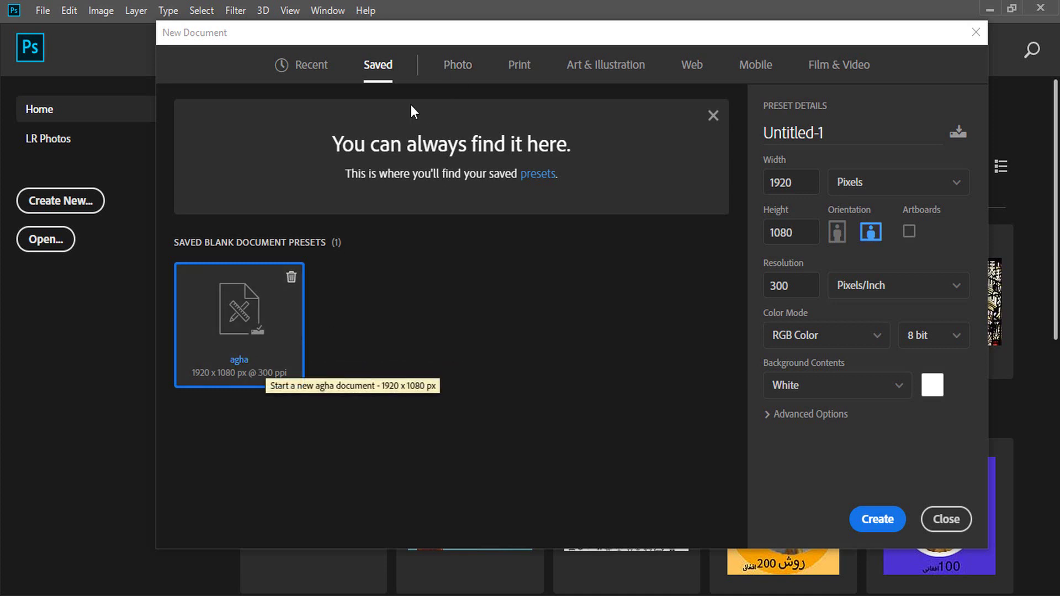
pyautogui.click(446, 69)
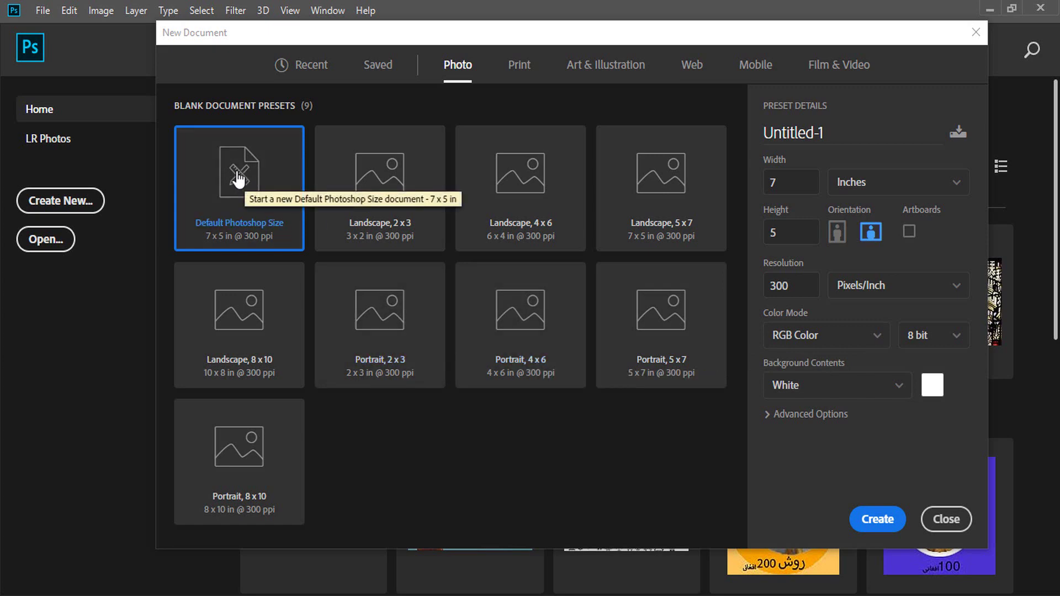
# Review the Print presets, trying the A4, A5, A3 and A6 sizes, plus the Art & Illustration and Web presets.
pyautogui.click(516, 77)
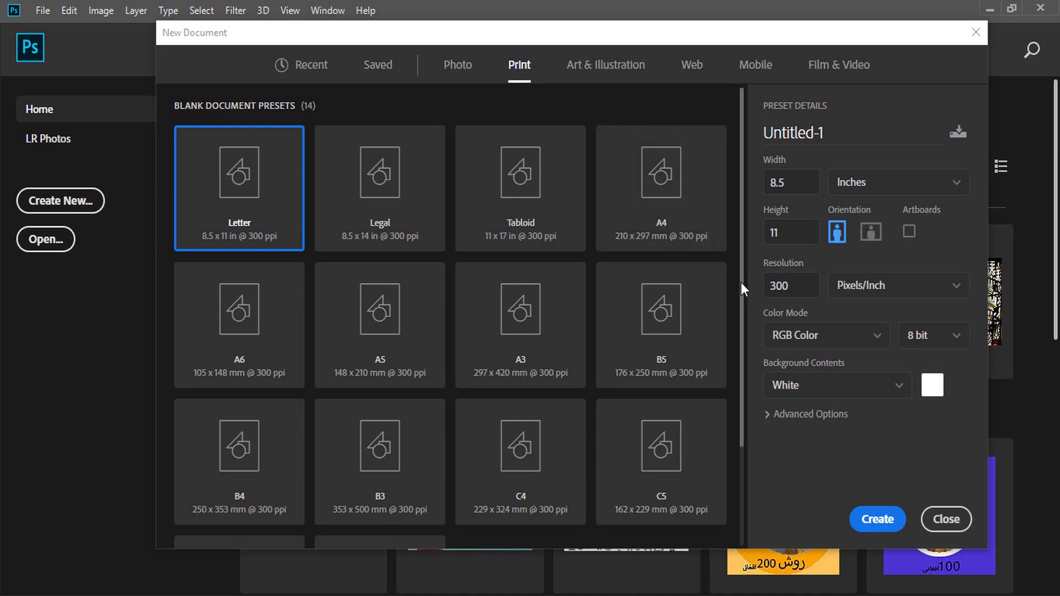
pyautogui.moveTo(737, 320); pyautogui.dragTo(753, 301)
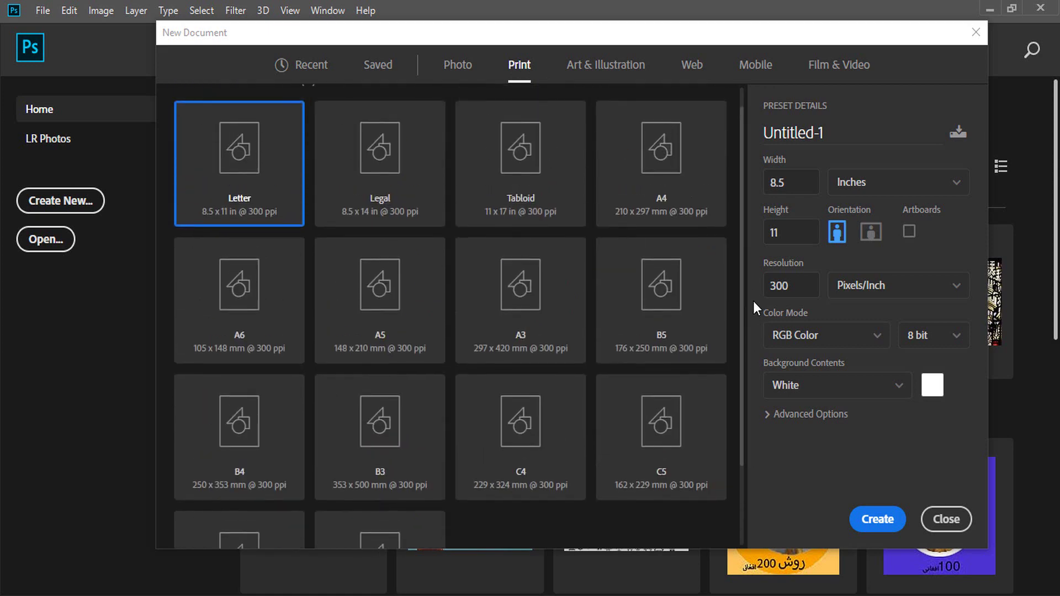
pyautogui.click(661, 172)
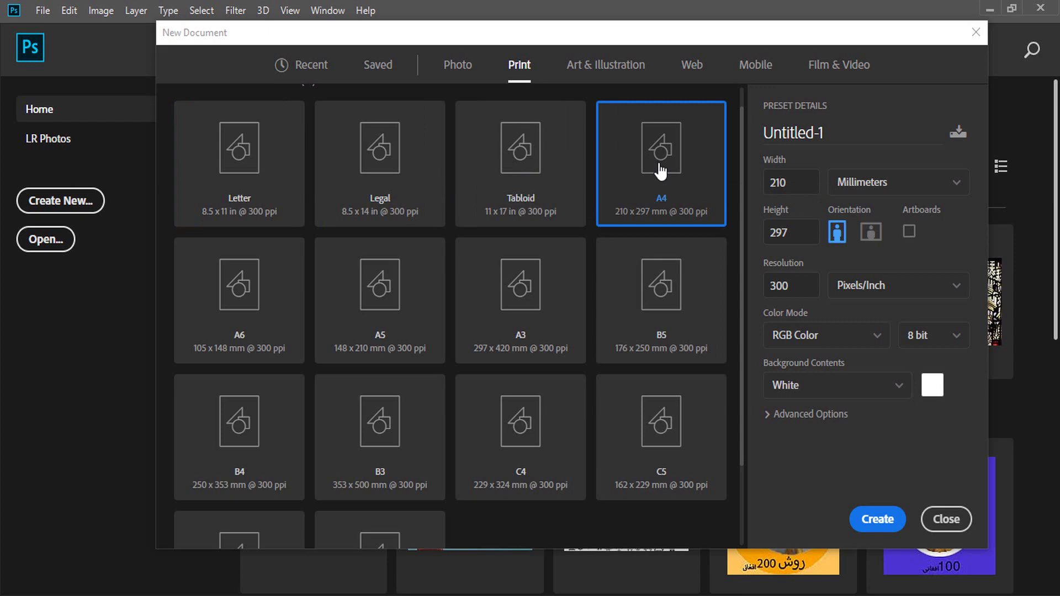
pyautogui.click(372, 307)
pyautogui.click(500, 303)
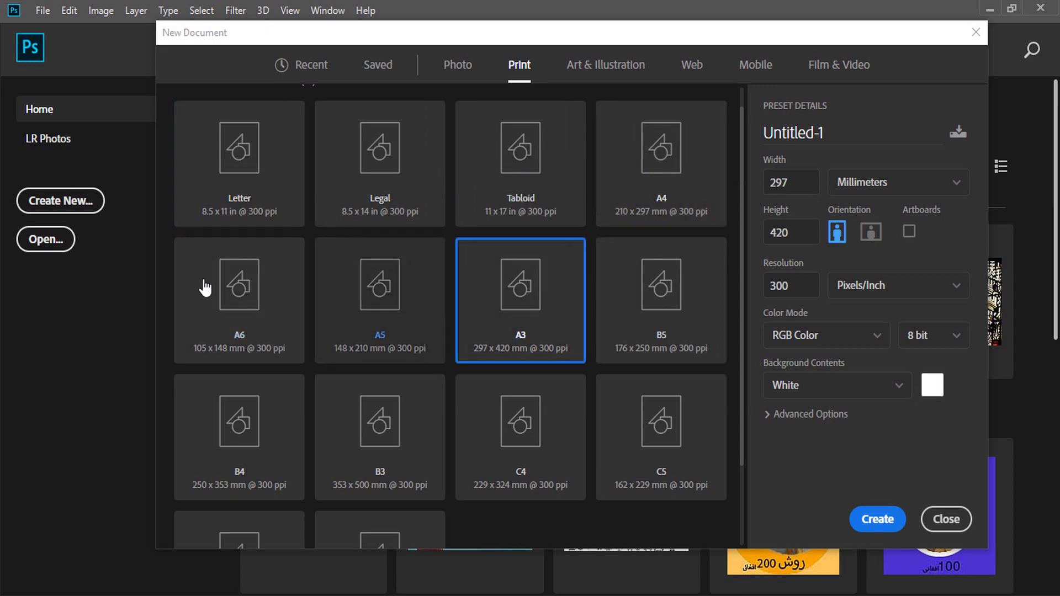
pyautogui.click(230, 284)
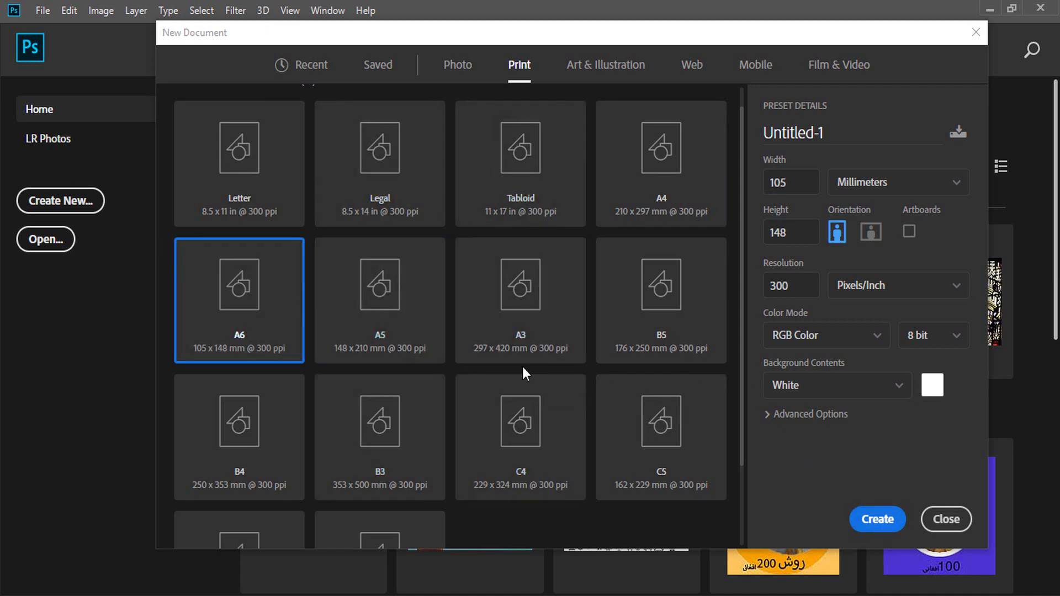
pyautogui.click(638, 31)
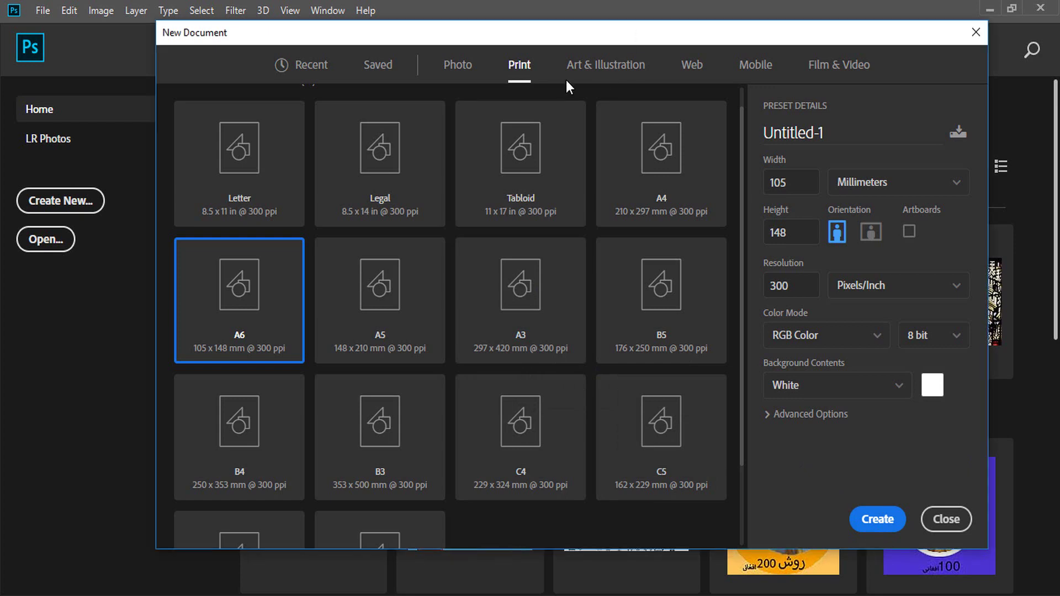
pyautogui.click(603, 77)
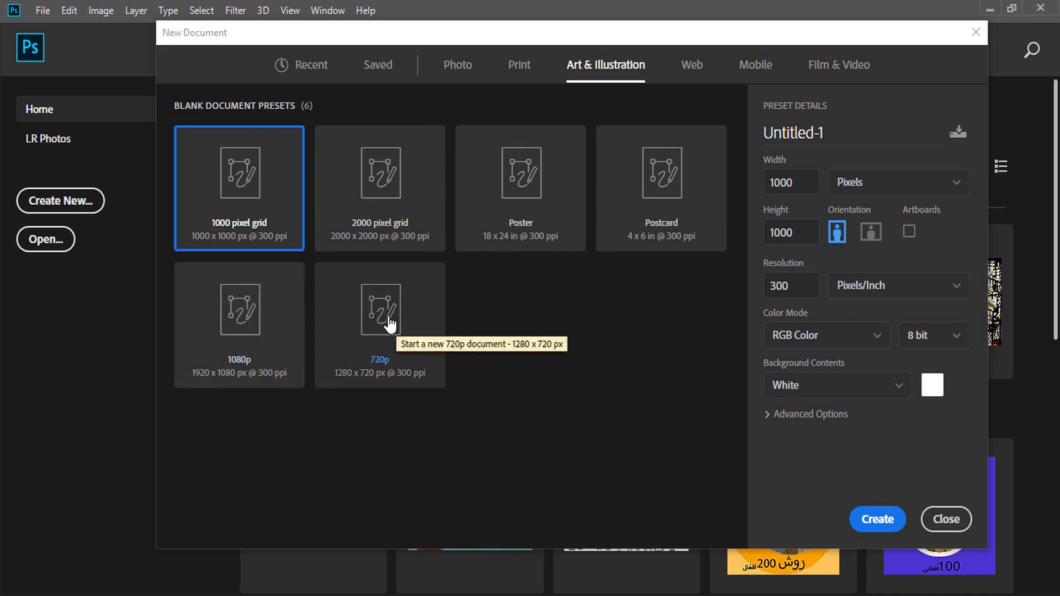
pyautogui.click(691, 66)
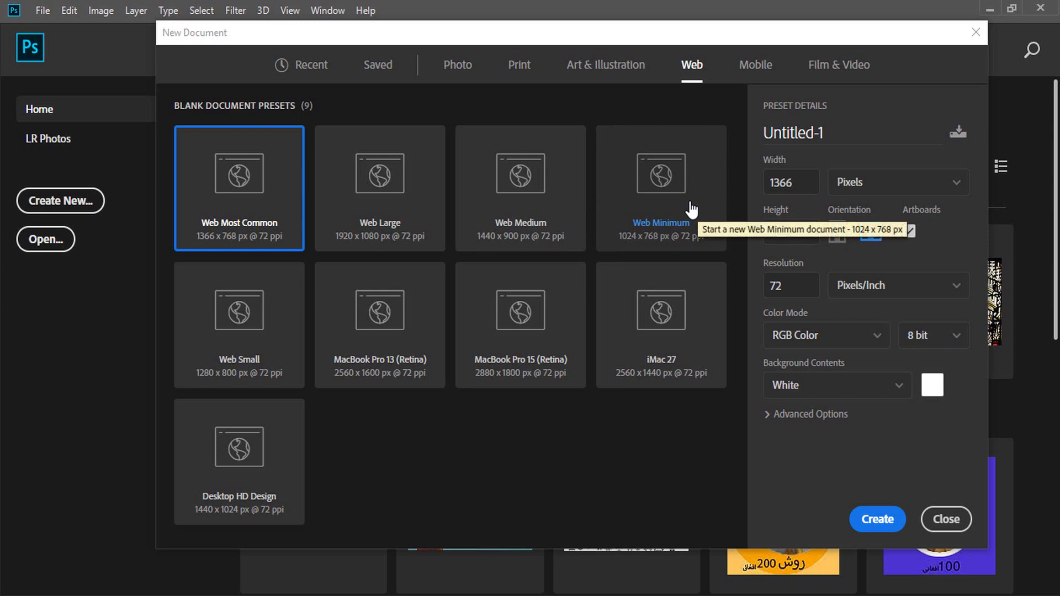
# Create a document from the iPhone X mobile preset with its artboard, look it over and close it.
pyautogui.click(755, 64)
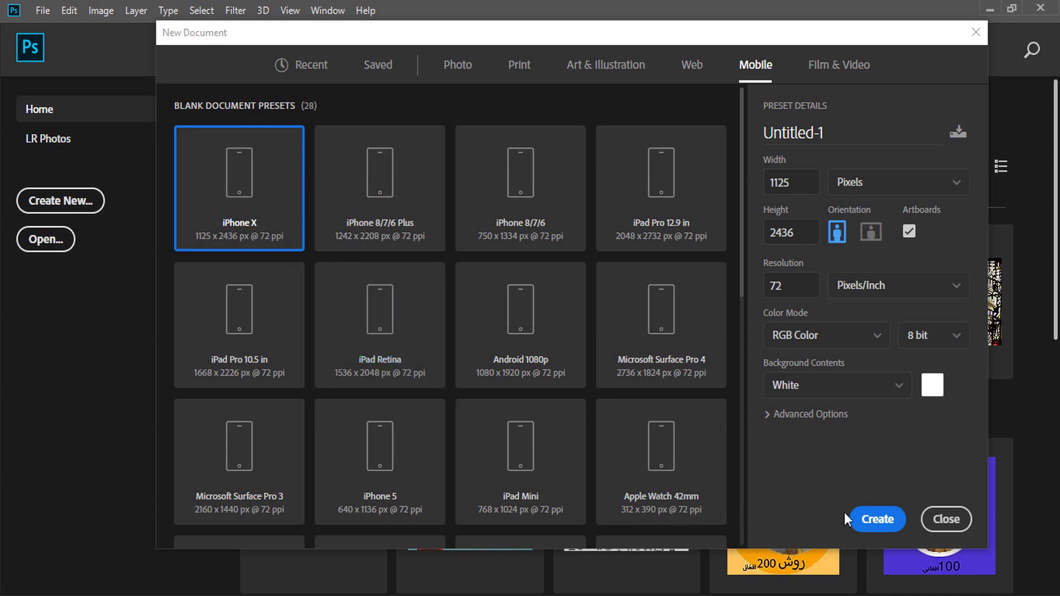
pyautogui.click(861, 519)
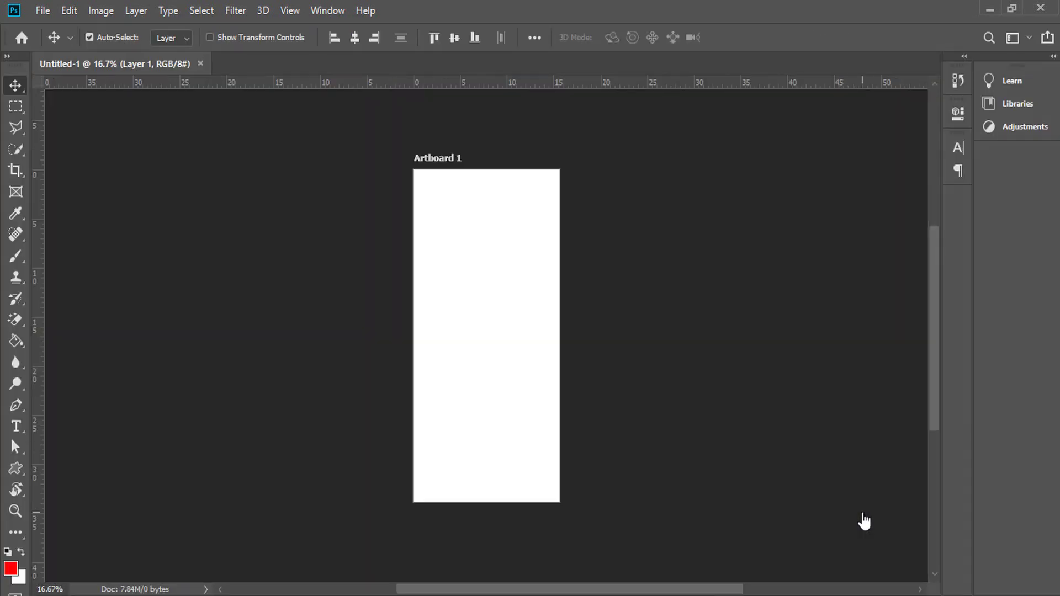
pyautogui.hotkey('ctrl', '+')
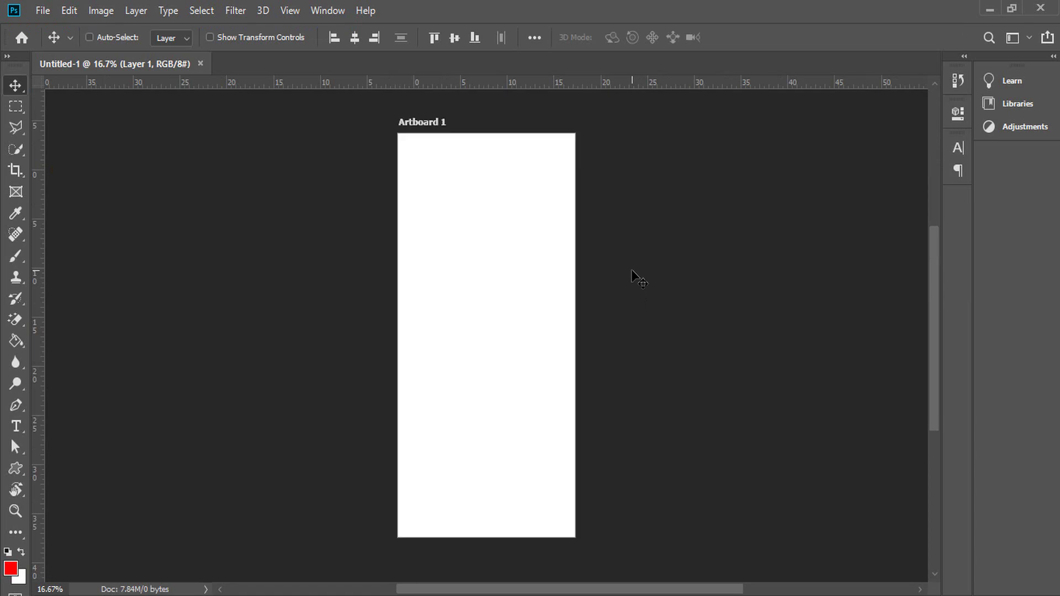
pyautogui.hotkey('ctrl', '-')
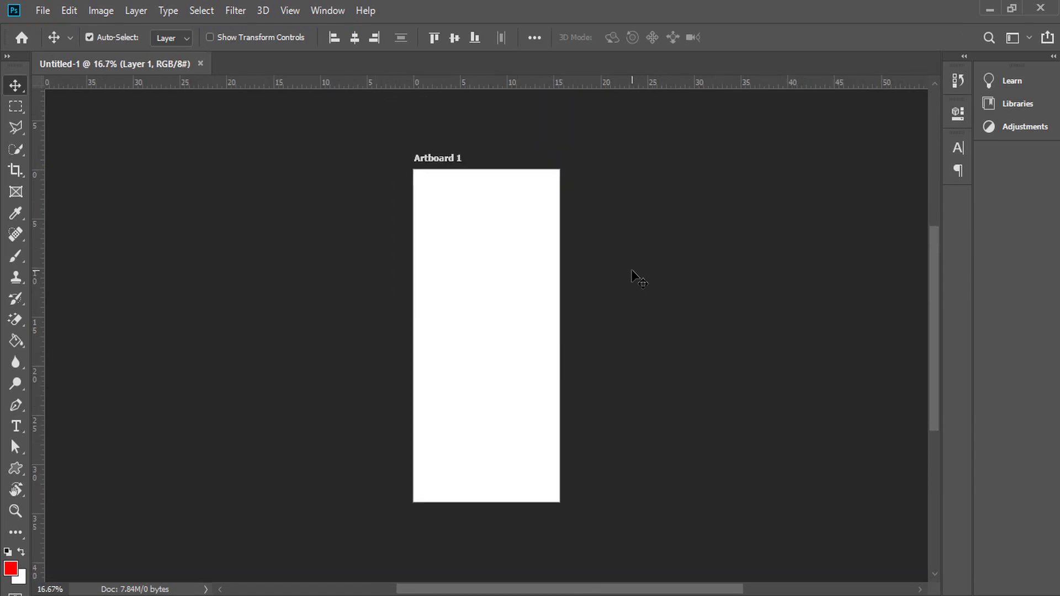
pyautogui.click(201, 64)
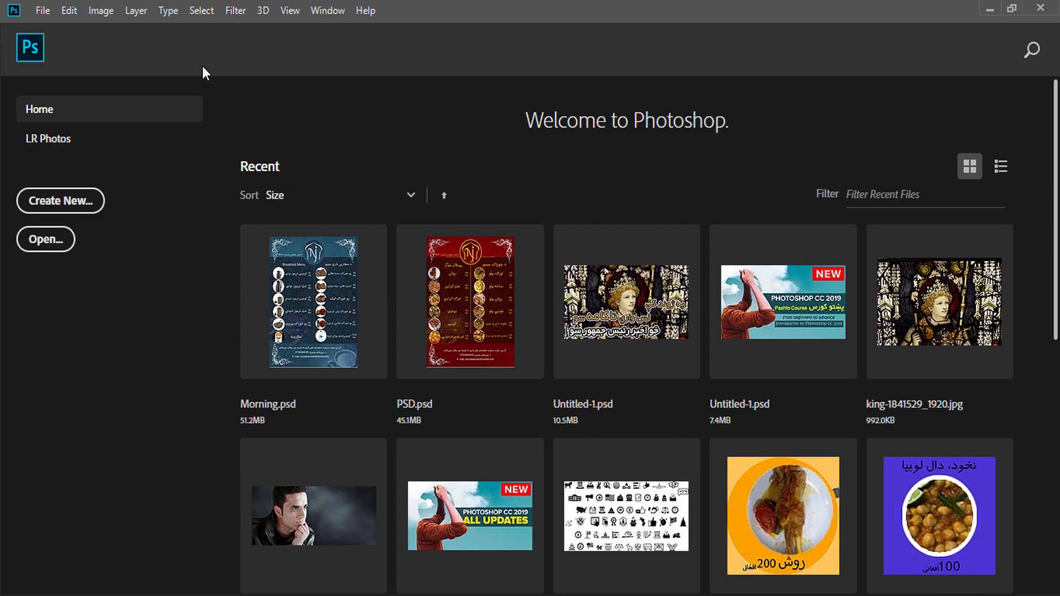
# Start another new document and review the available Mobile and Film & Video presets.
pyautogui.click(83, 203)
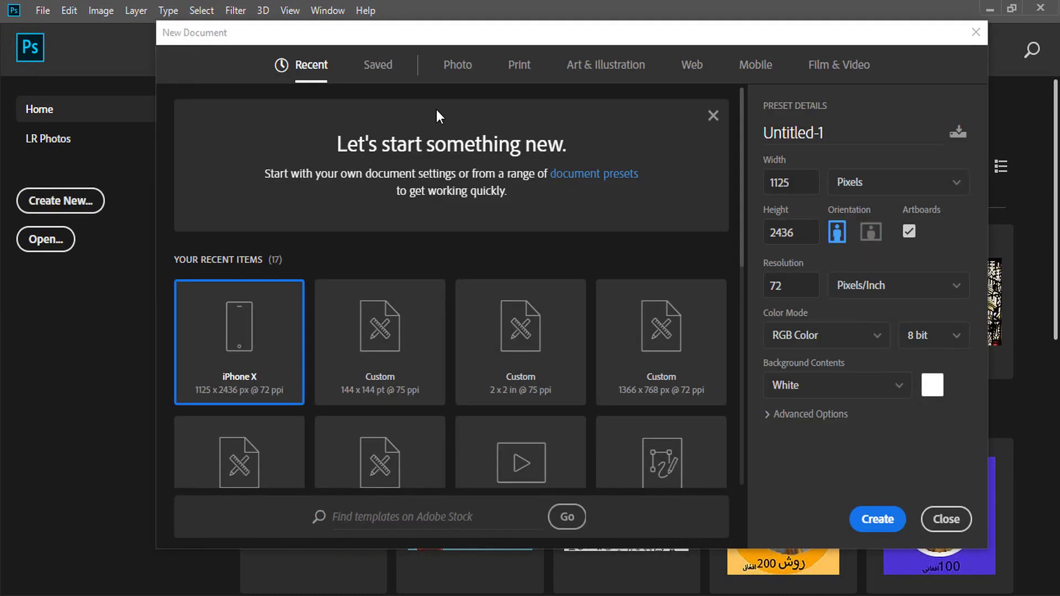
pyautogui.click(755, 67)
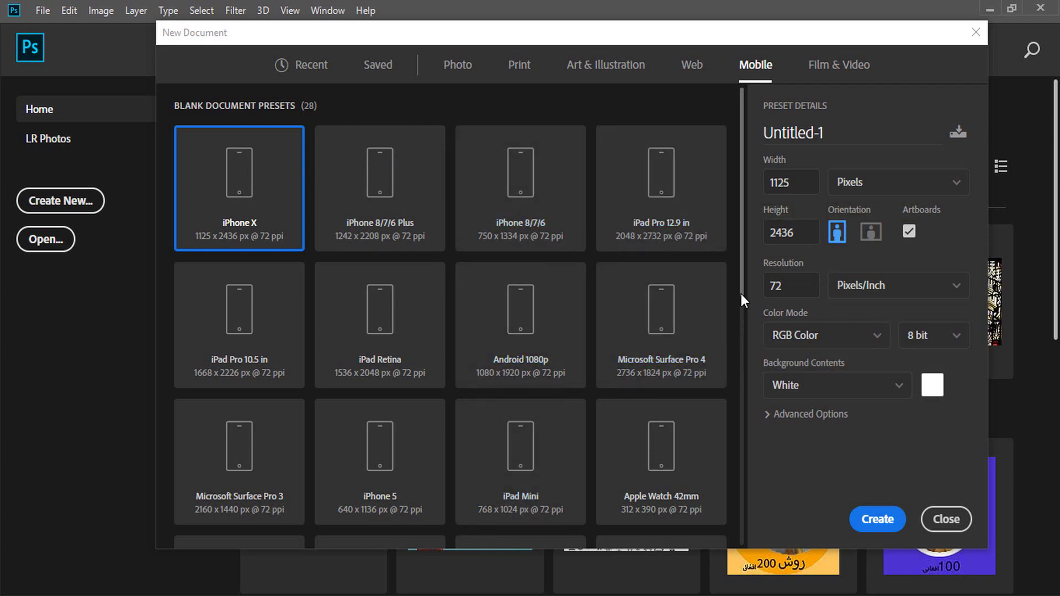
pyautogui.moveTo(741, 293); pyautogui.dragTo(743, 213)
pyautogui.click(823, 66)
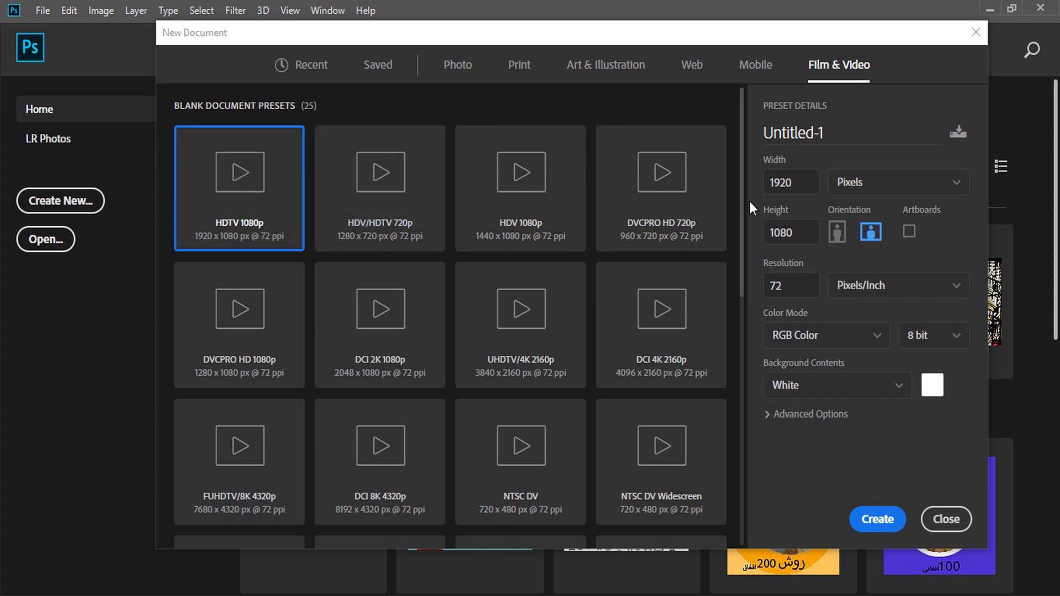
pyautogui.moveTo(741, 217); pyautogui.dragTo(740, 466)
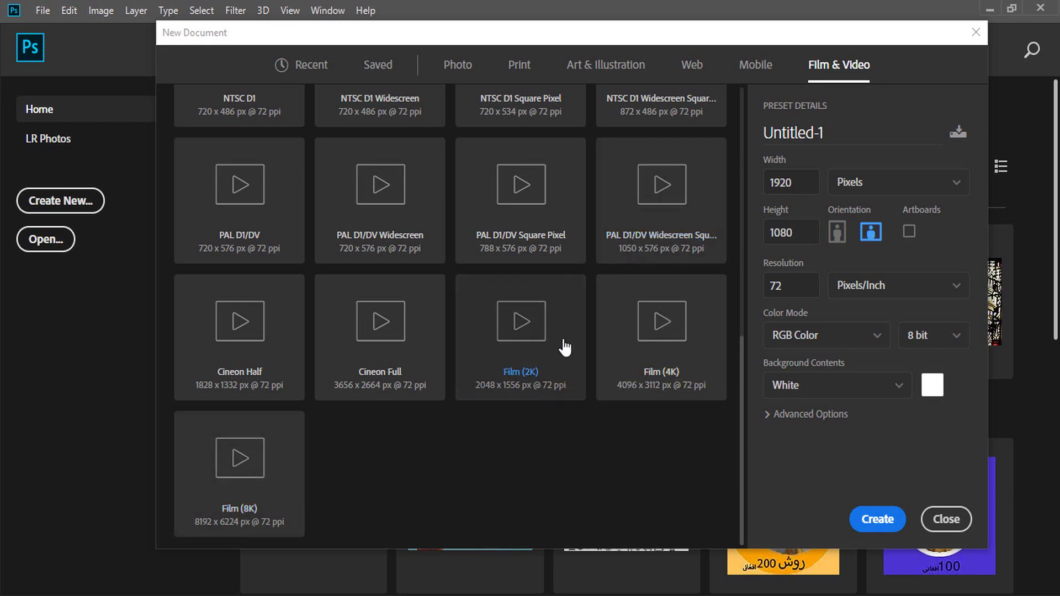
# Try a custom document size of 4500 by 5400 pixels, check the available units, and close the setup without creating it.
pyautogui.click(313, 65)
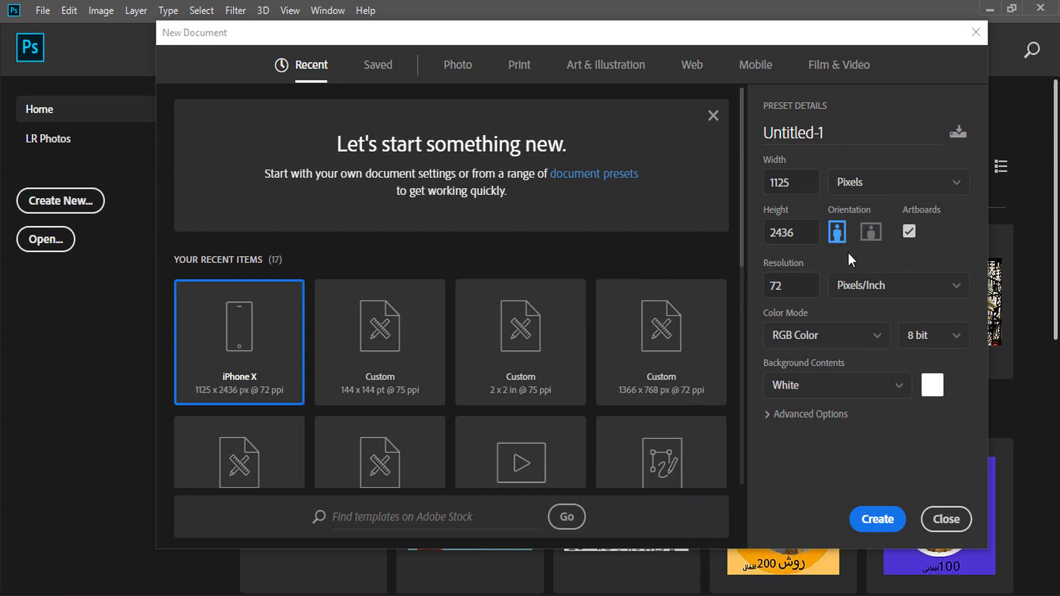
pyautogui.moveTo(808, 178); pyautogui.dragTo(734, 174)
pyautogui.write('4500')
pyautogui.press('Tab')
pyautogui.write('5400')
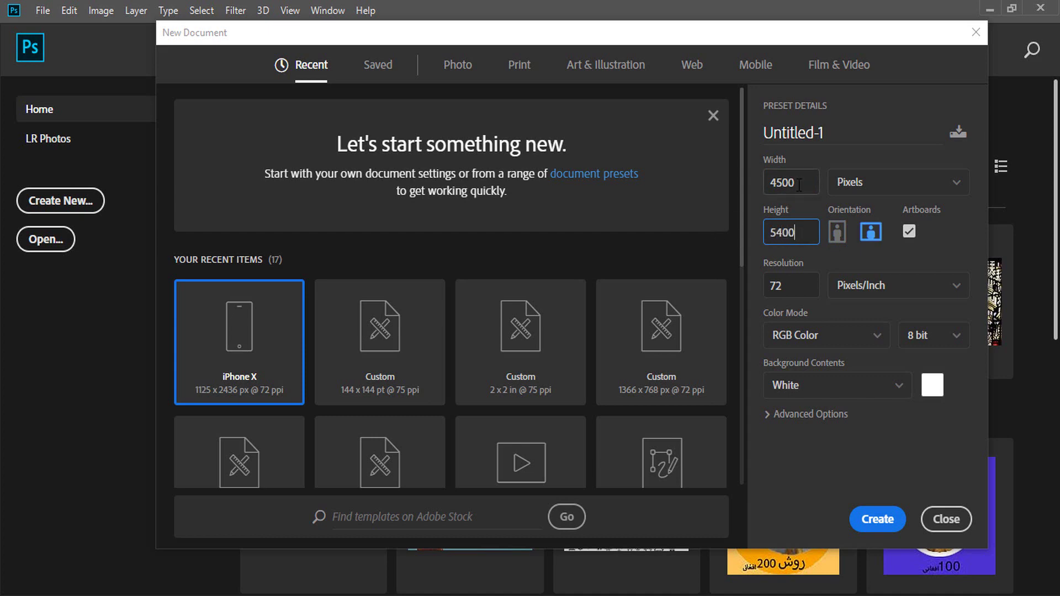
pyautogui.click(847, 190)
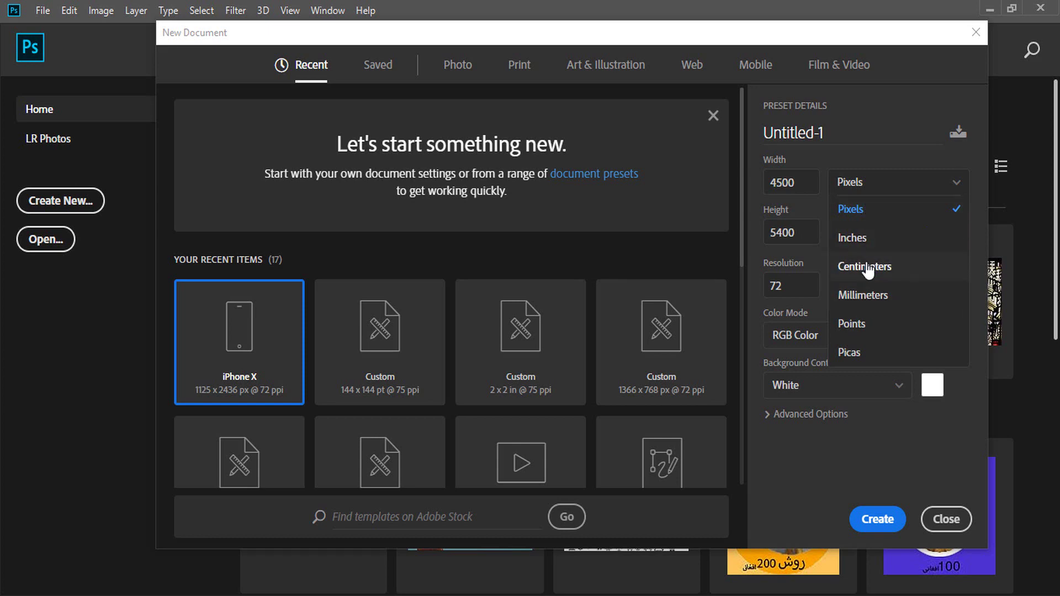
pyautogui.click(864, 189)
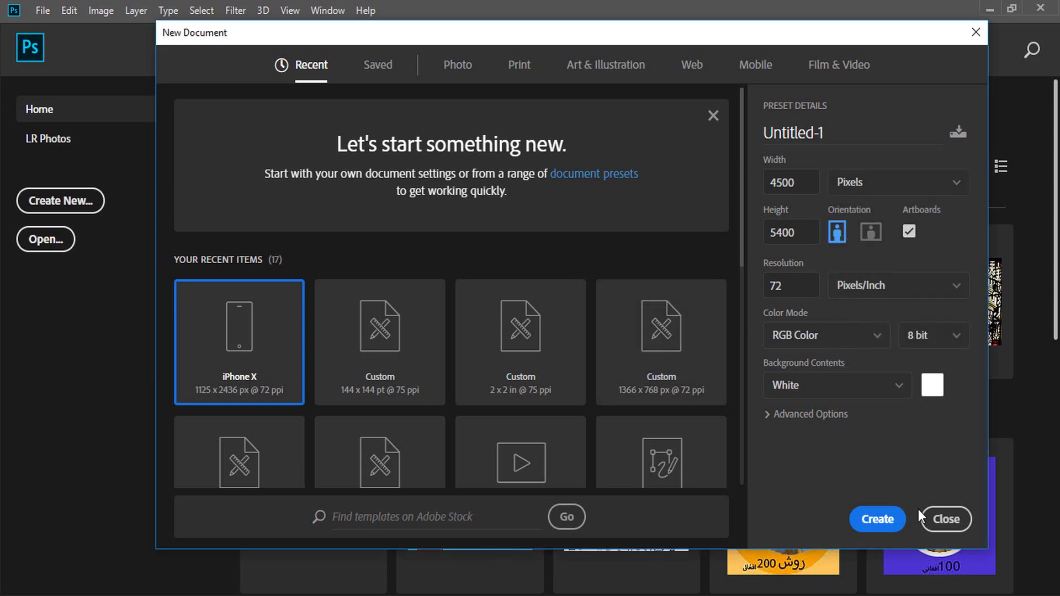
pyautogui.click(946, 521)
# Open the image 2.jpg from the desktop and magnify the man's forehead to 12800% to inspect the pixels.
pyautogui.click(989, 6)
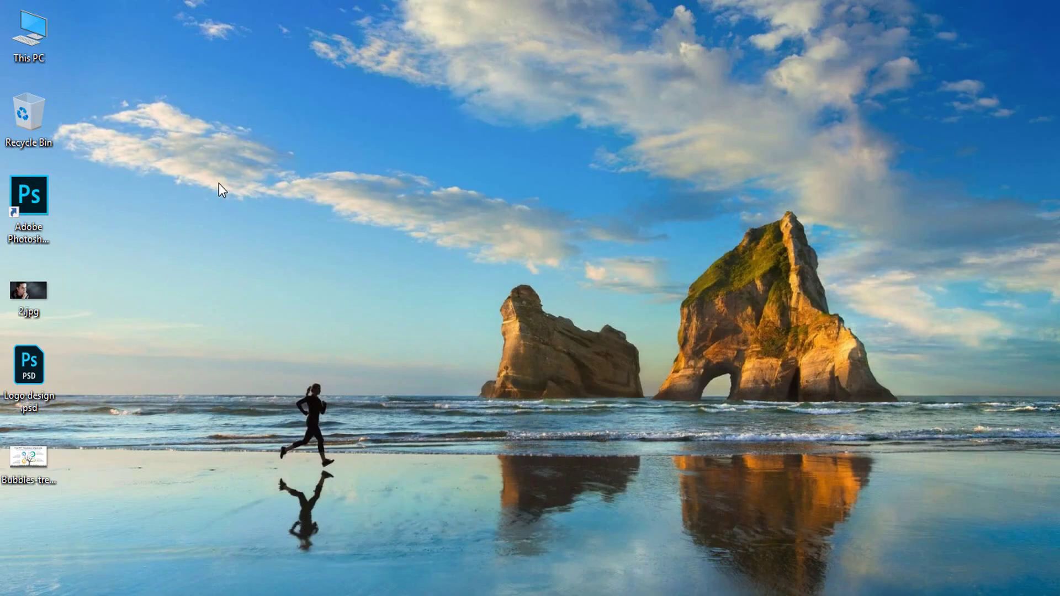
pyautogui.moveTo(316, 422); pyautogui.dragTo(362, 96)
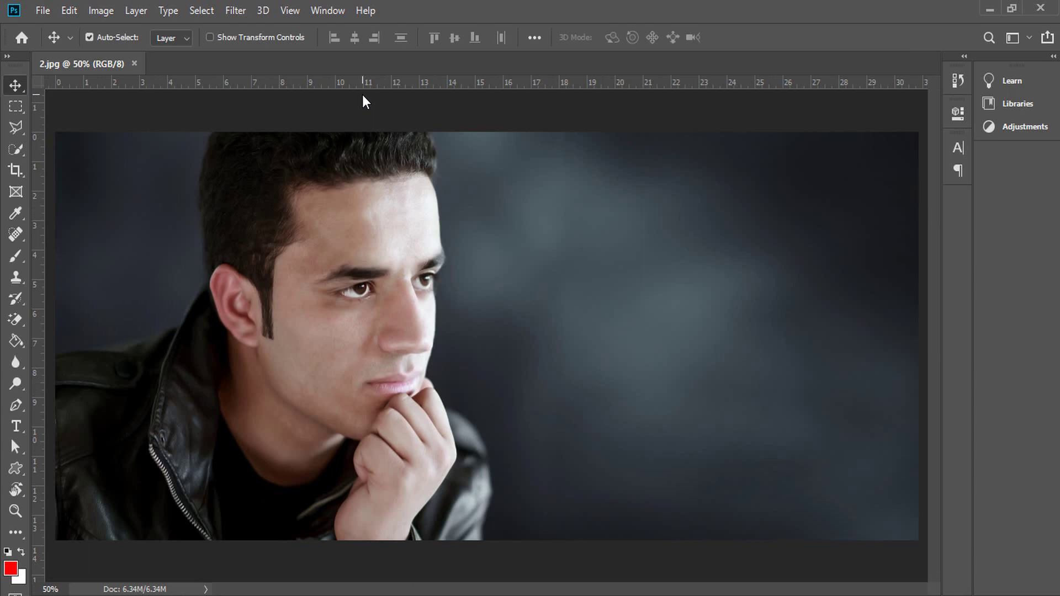
pyautogui.click(16, 511)
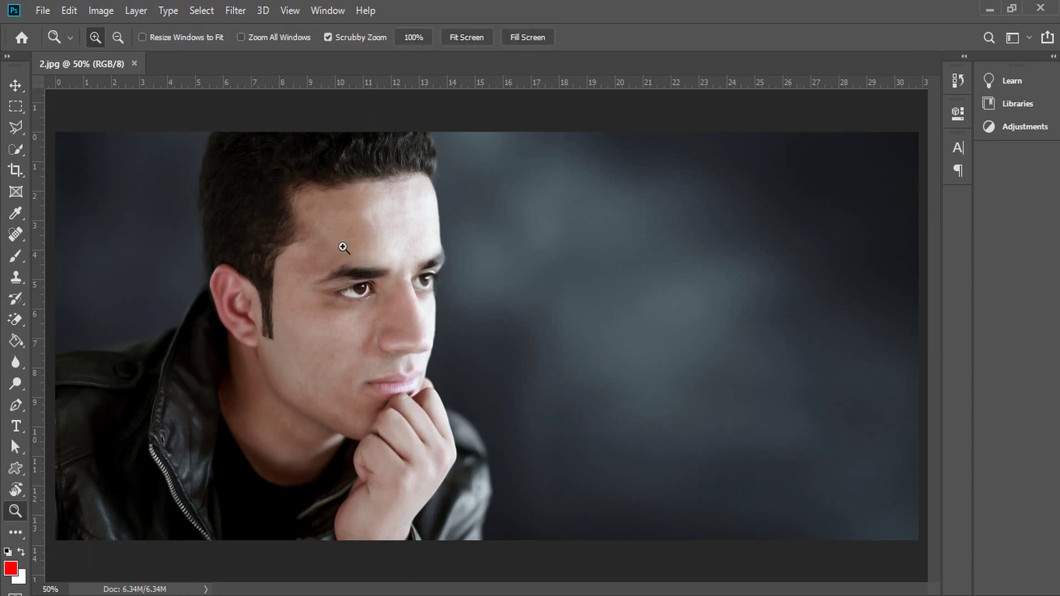
pyautogui.click(379, 221)
pyautogui.moveTo(378, 221); pyautogui.dragTo(379, 221)
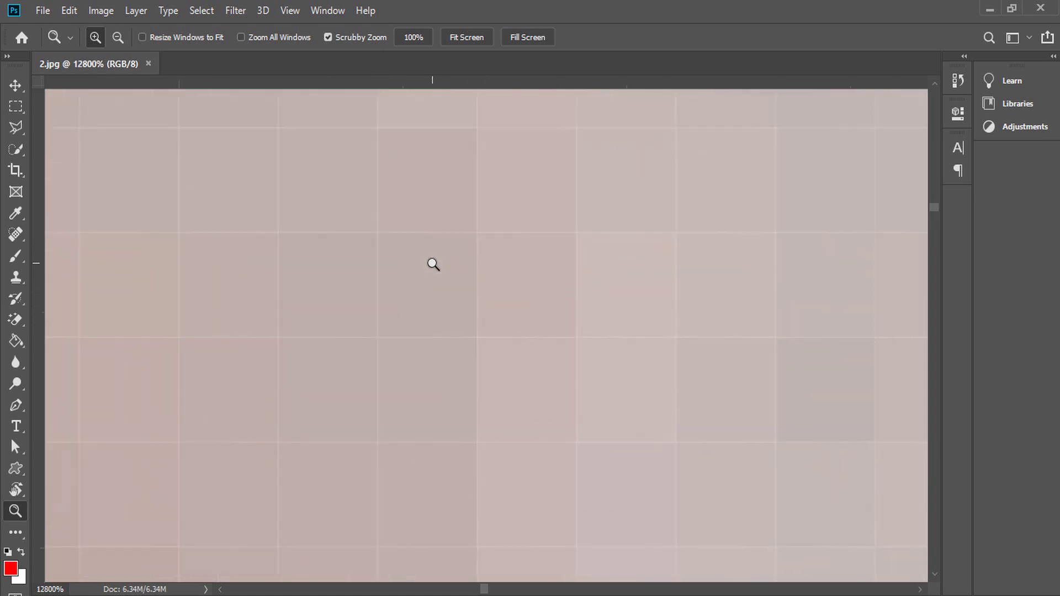
pyautogui.scroll(-6, 433, 265)
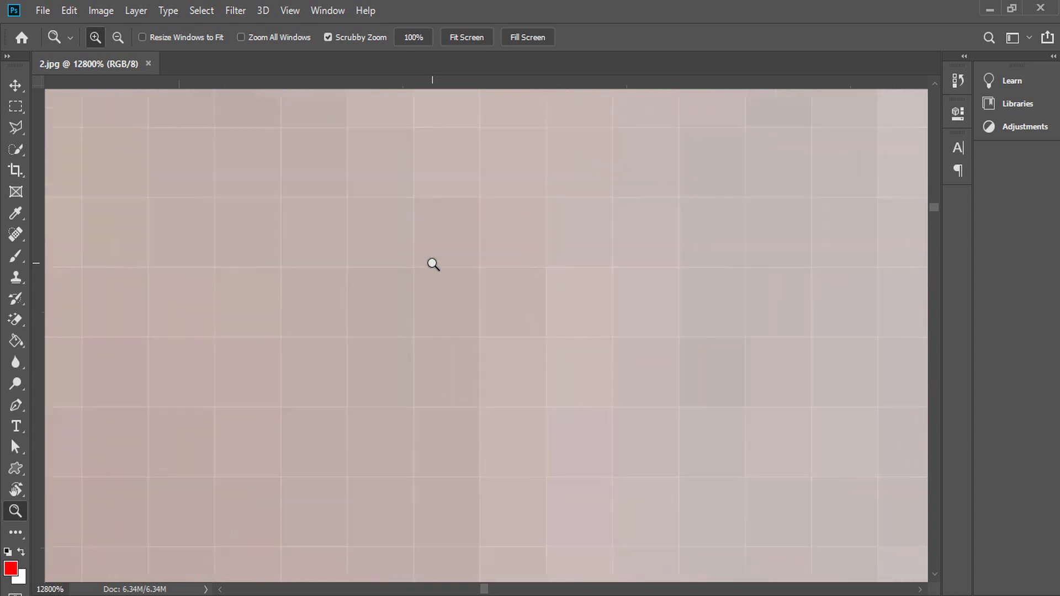
# Compare the pixels of 2.jpg at lower and higher magnifications and close the image.
pyautogui.scroll(-3, 434, 264)
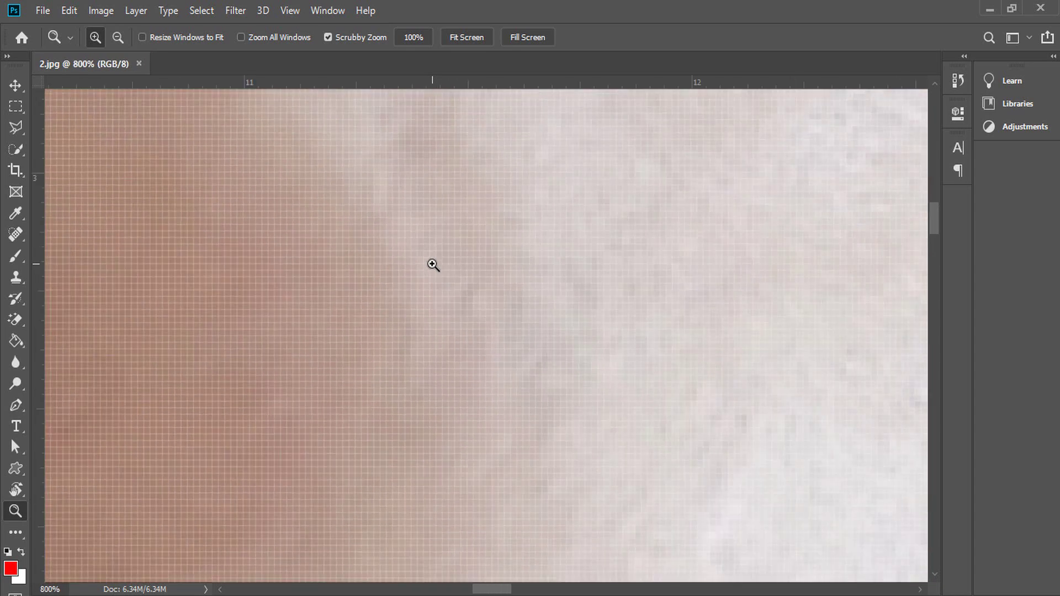
pyautogui.scroll(-4, 434, 265)
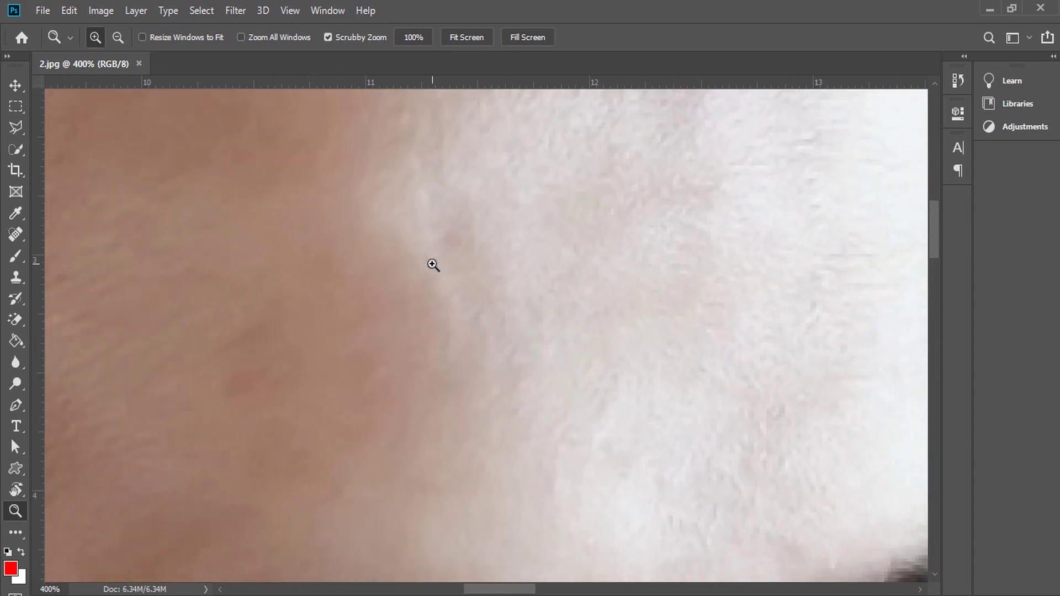
pyautogui.scroll(1, 433, 265)
pyautogui.scroll(5, 434, 265)
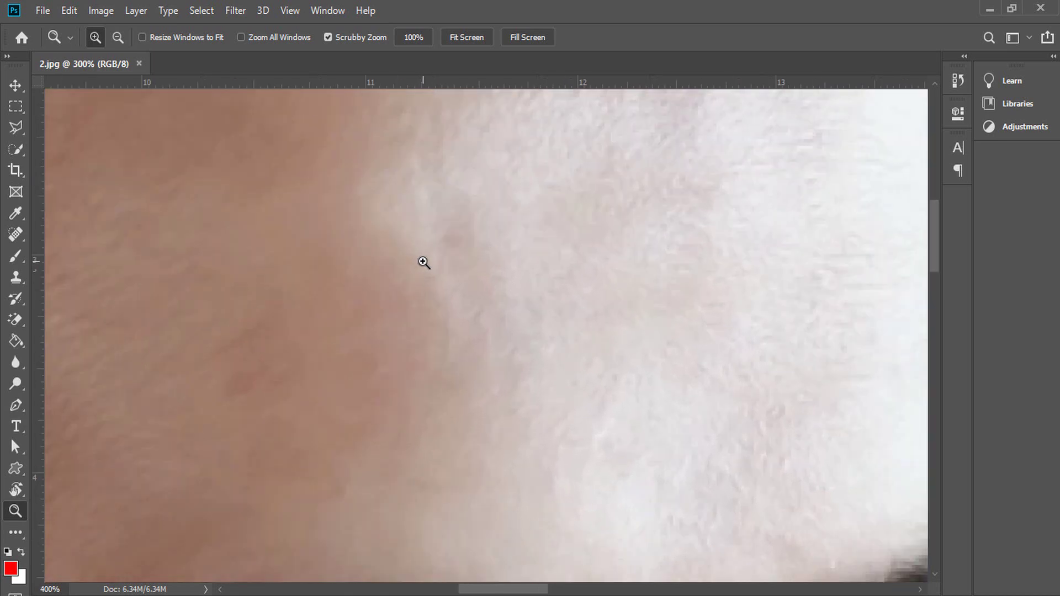
pyautogui.scroll(6, 423, 262)
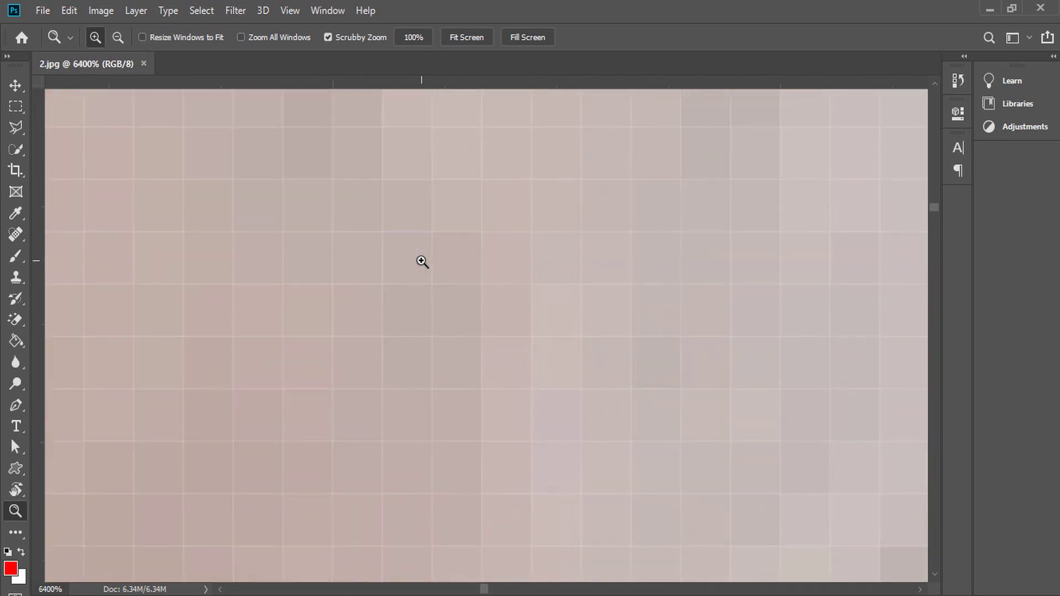
pyautogui.click(144, 63)
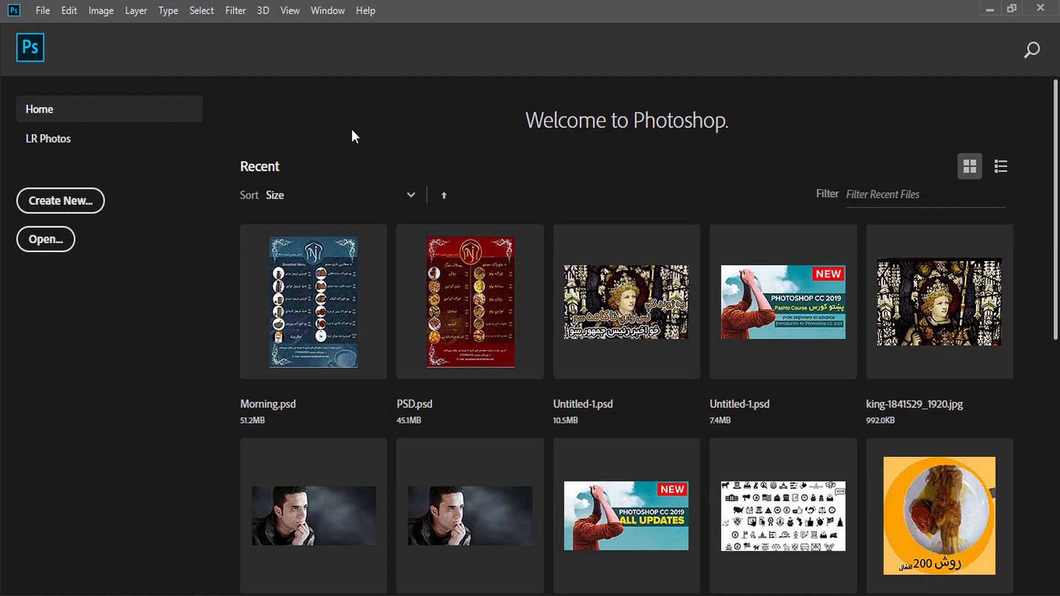
# Start a new document with a width of 4500 pixels, a height of 5400 pixels and portrait orientation.
pyautogui.click(60, 201)
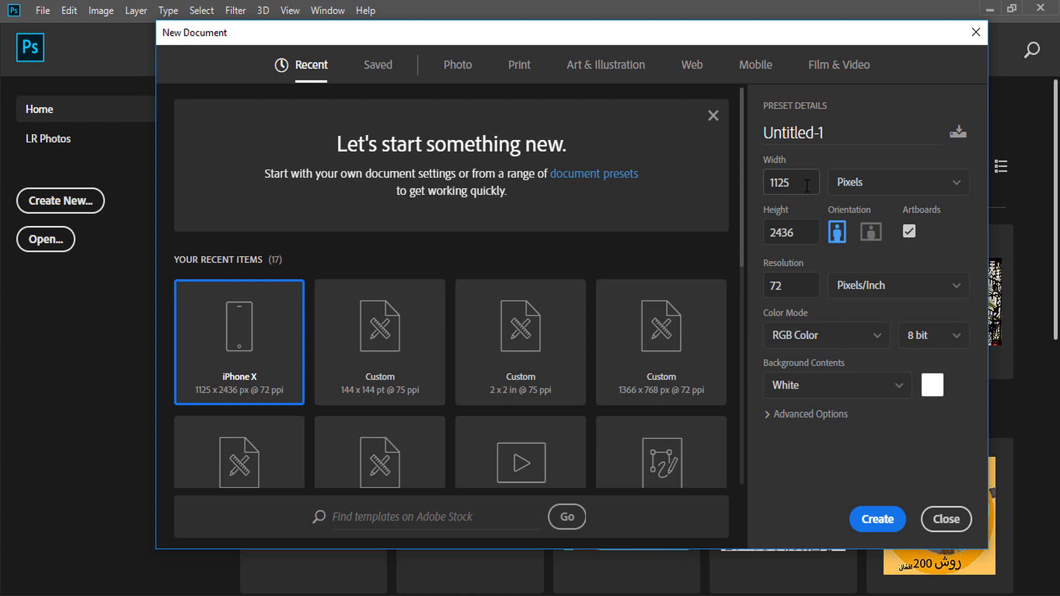
pyautogui.doubleClick(807, 186)
pyautogui.write('4500')
pyautogui.click(852, 198)
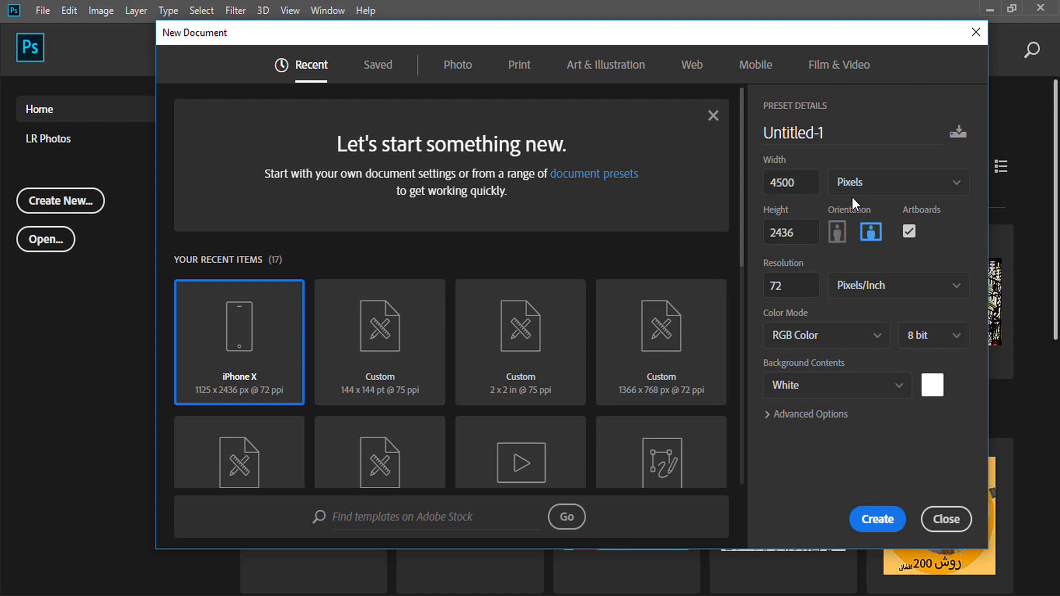
pyautogui.doubleClick(808, 233)
pyautogui.write('5400')
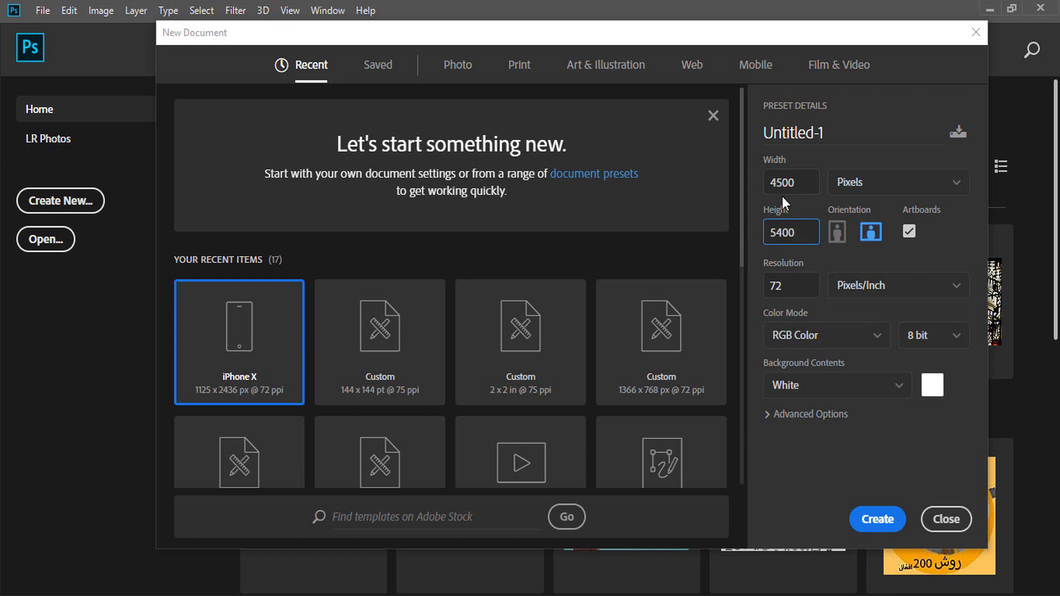
pyautogui.click(837, 236)
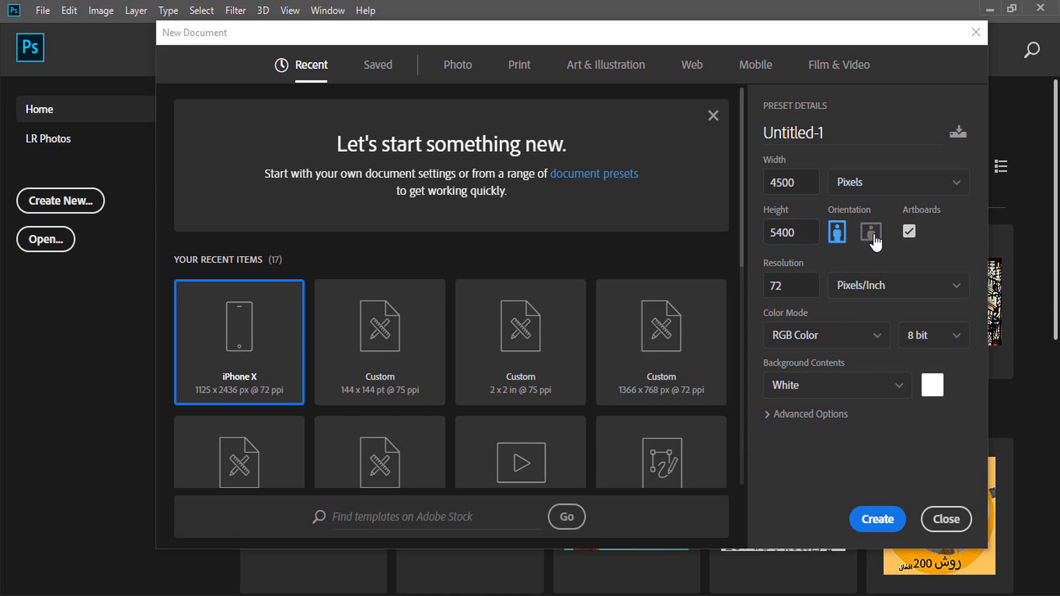
# Set the new document's resolution to 300 pixels/inch.
pyautogui.click(791, 287)
pyautogui.write('300')
pyautogui.press('BackSpace')
pyautogui.press('BackSpace')
pyautogui.press('BackSpace')
pyautogui.write('300')
# Review the available color modes and bit depths, keeping RGB Color at 8 bit.
pyautogui.click(793, 333)
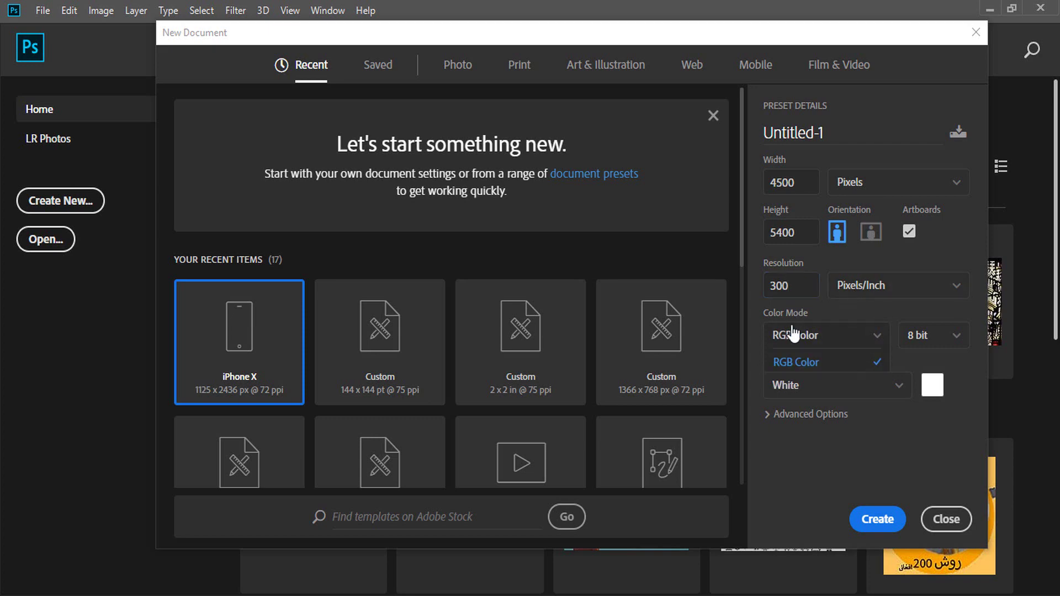
pyautogui.click(793, 334)
pyautogui.click(918, 338)
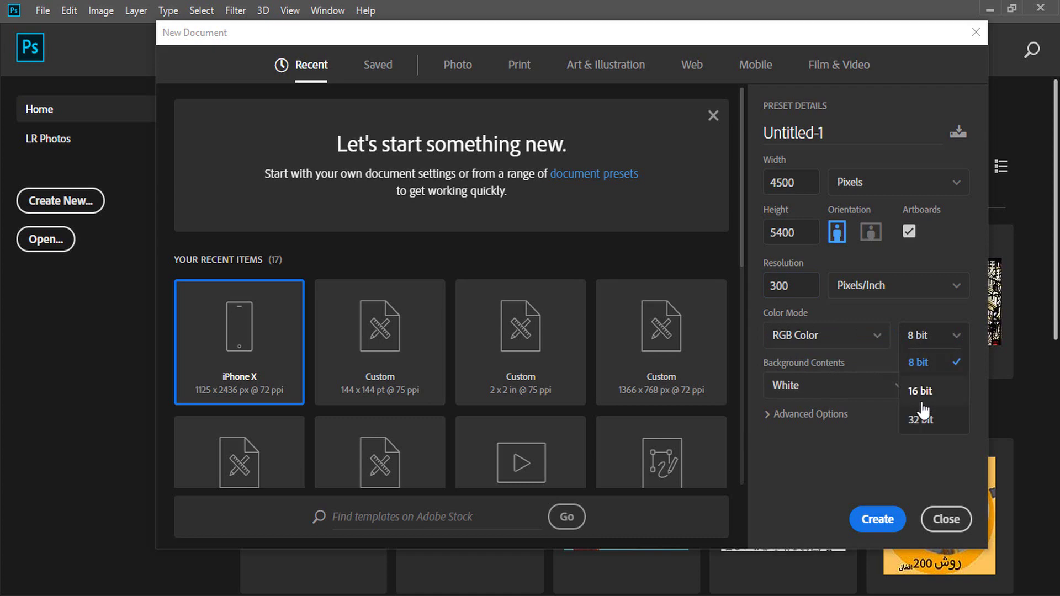
pyautogui.click(921, 363)
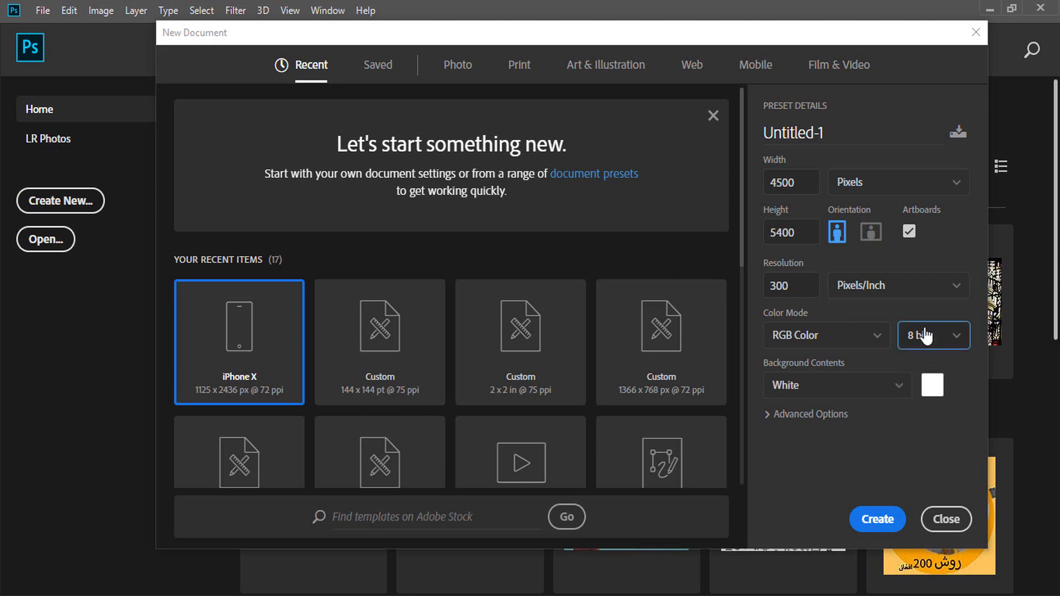
# Check the background contents options and choose a custom dark blue as the new document's background color.
pyautogui.click(825, 387)
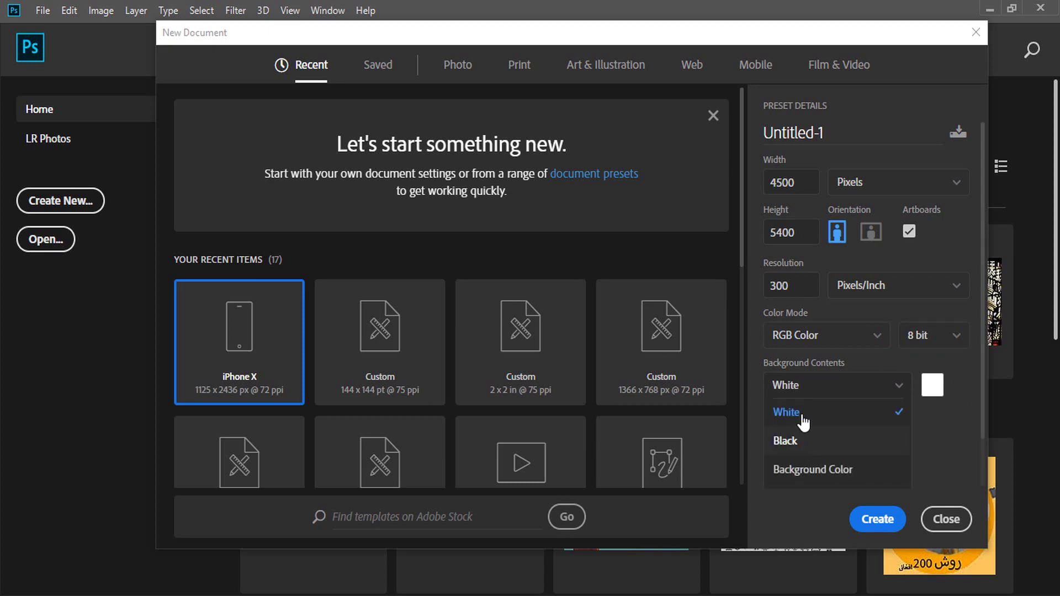
pyautogui.click(937, 383)
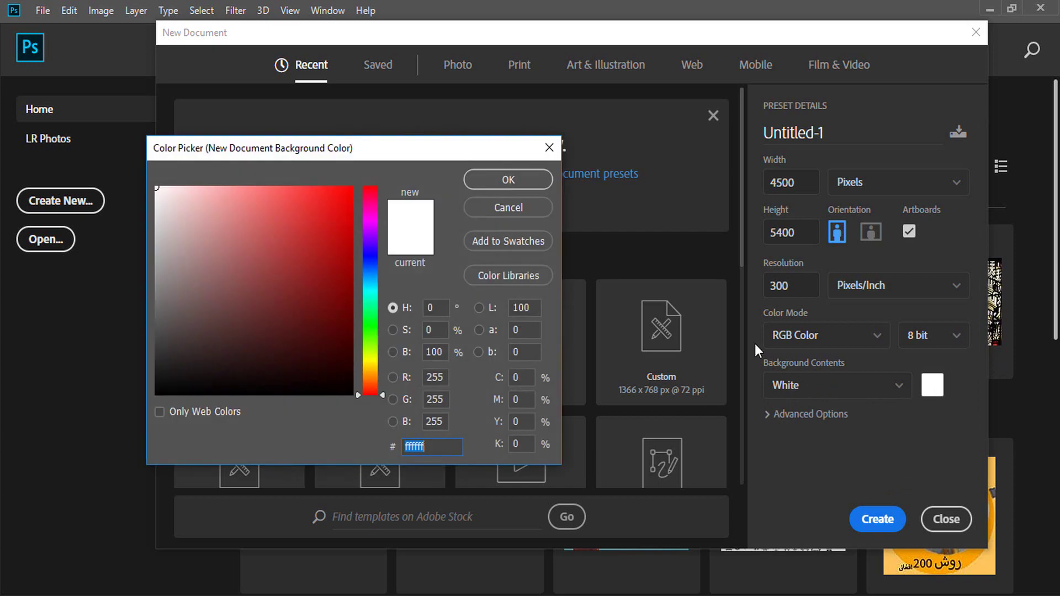
pyautogui.write('4c1515')
pyautogui.moveTo(269, 241); pyautogui.dragTo(274, 159)
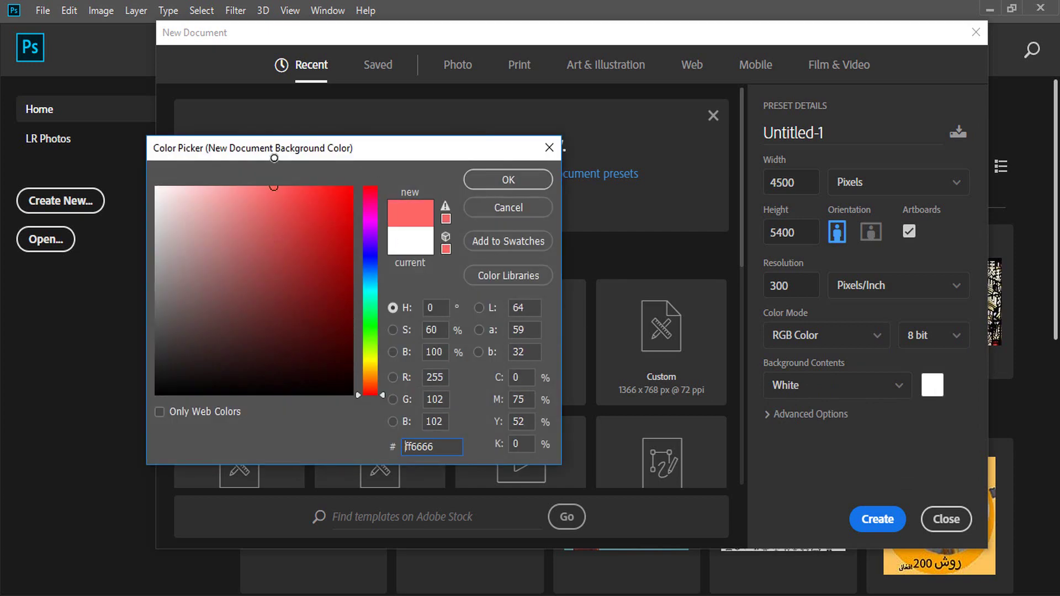
pyautogui.click(370, 258)
pyautogui.moveTo(289, 209); pyautogui.dragTo(307, 267)
pyautogui.click(517, 187)
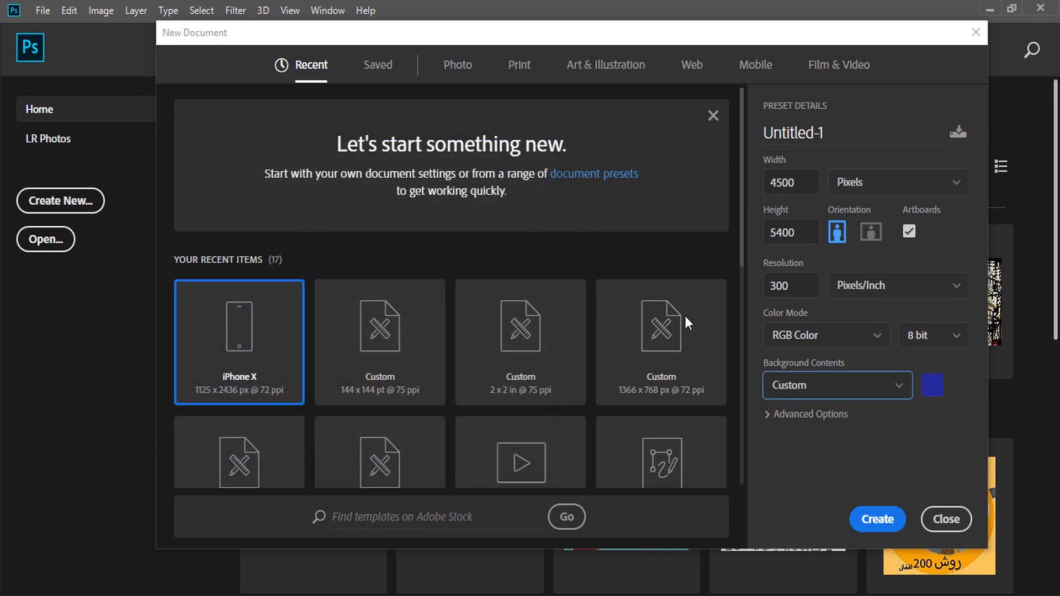
# Create the document with the blue artboard, look it over and close it.
pyautogui.click(874, 517)
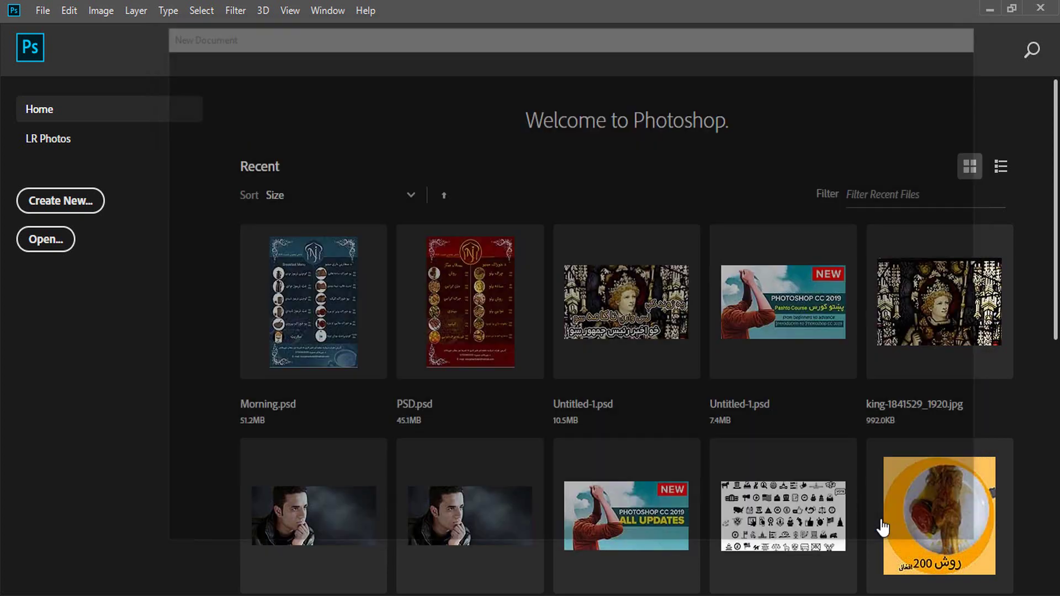
pyautogui.hotkey('ctrl', '+')
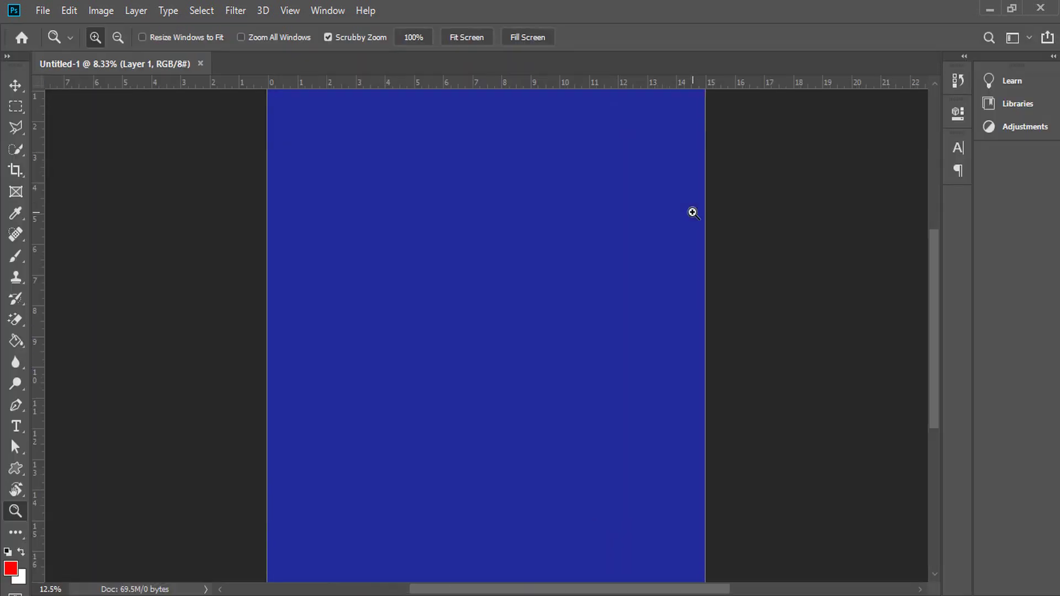
pyautogui.hotkey('ctrl', '-')
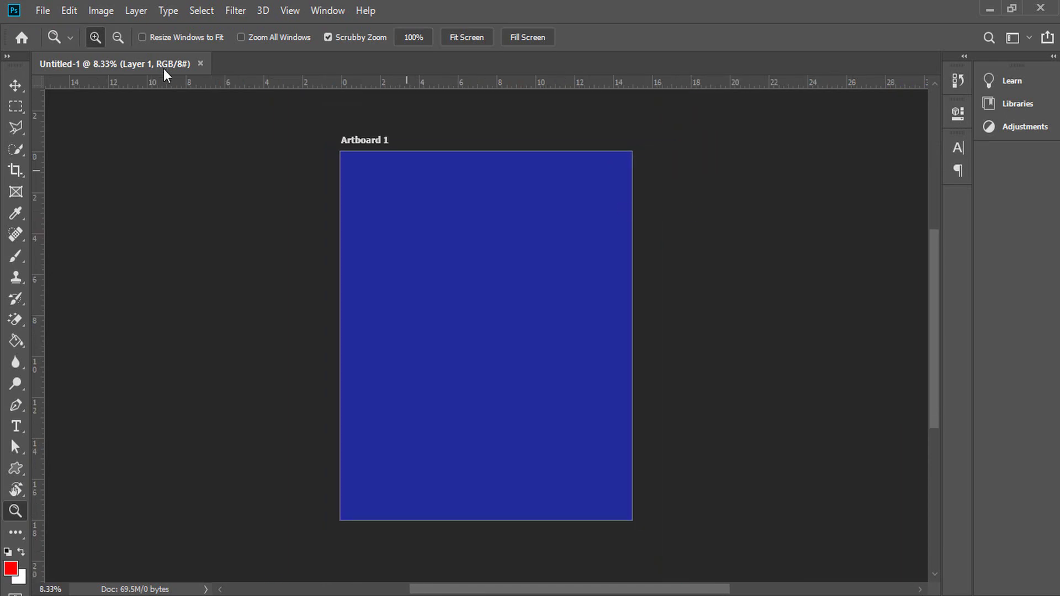
pyautogui.click(200, 64)
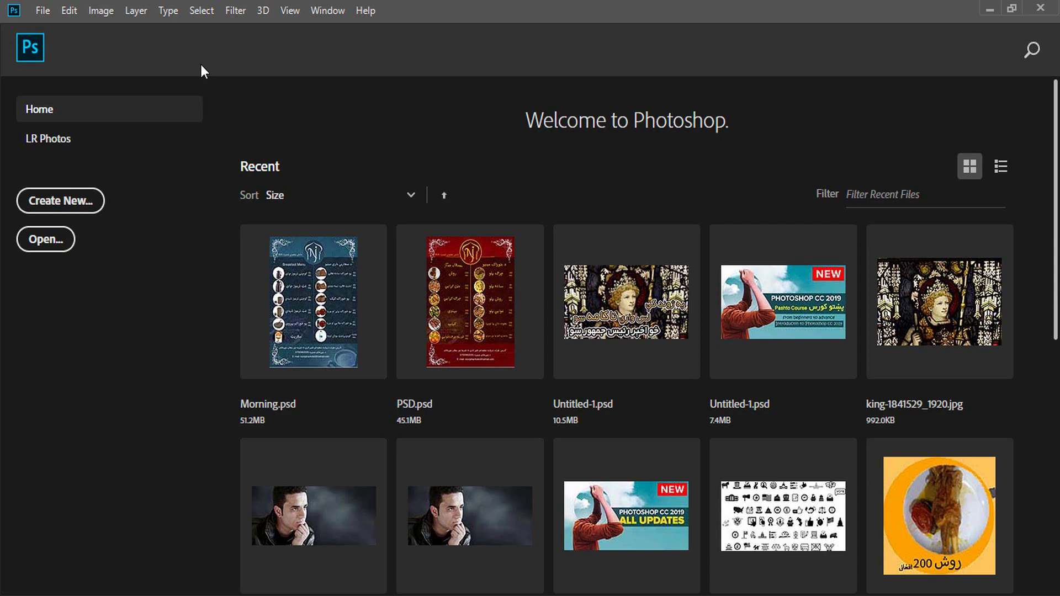
# Start another new document and save the 1920 by 1080 pixel, 300 ppi settings as a preset named Logo Design.
pyautogui.click(89, 204)
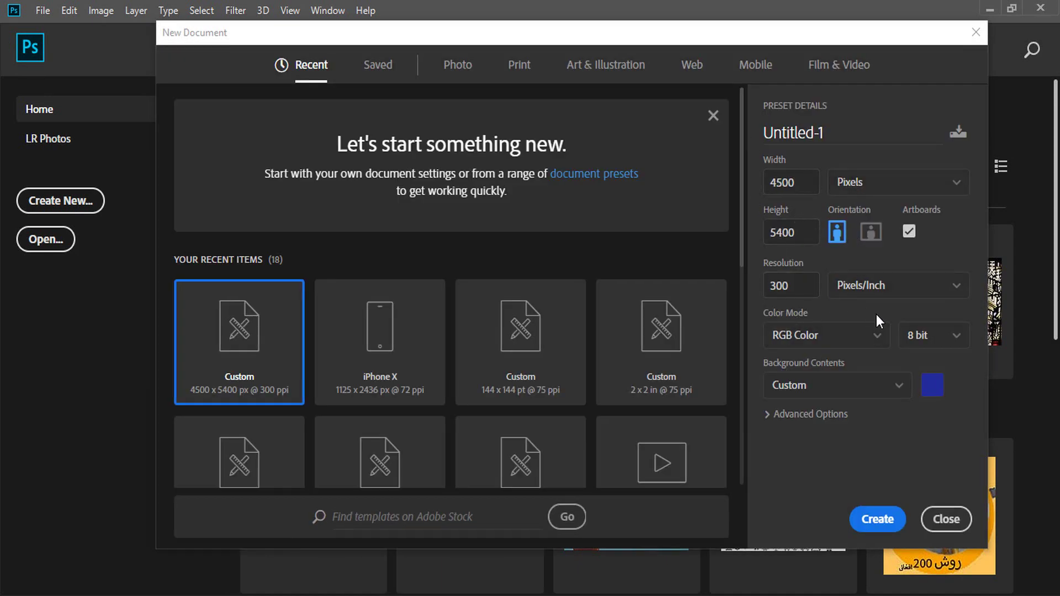
pyautogui.click(384, 67)
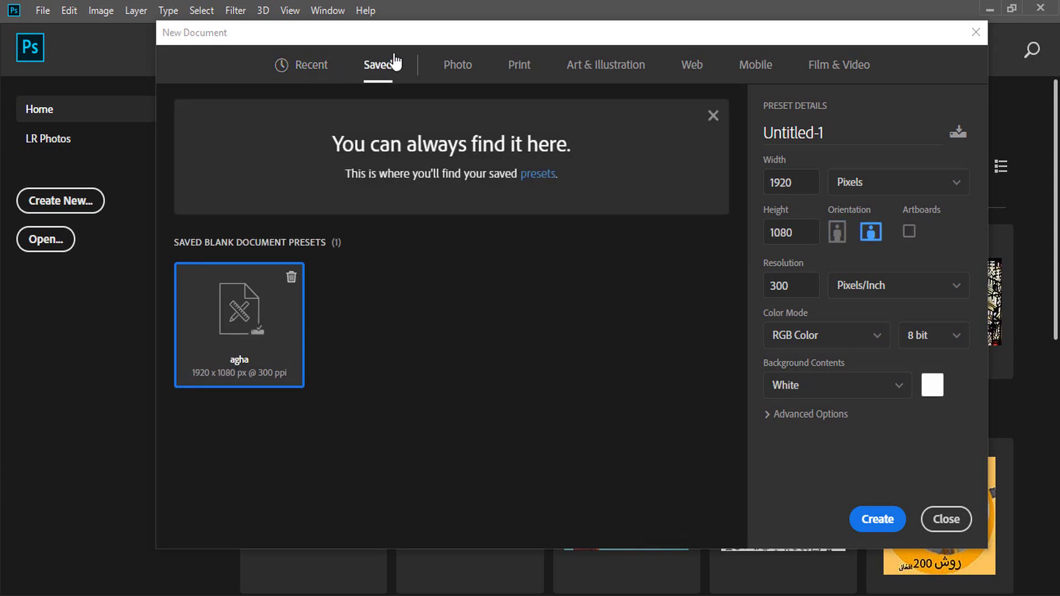
pyautogui.click(957, 134)
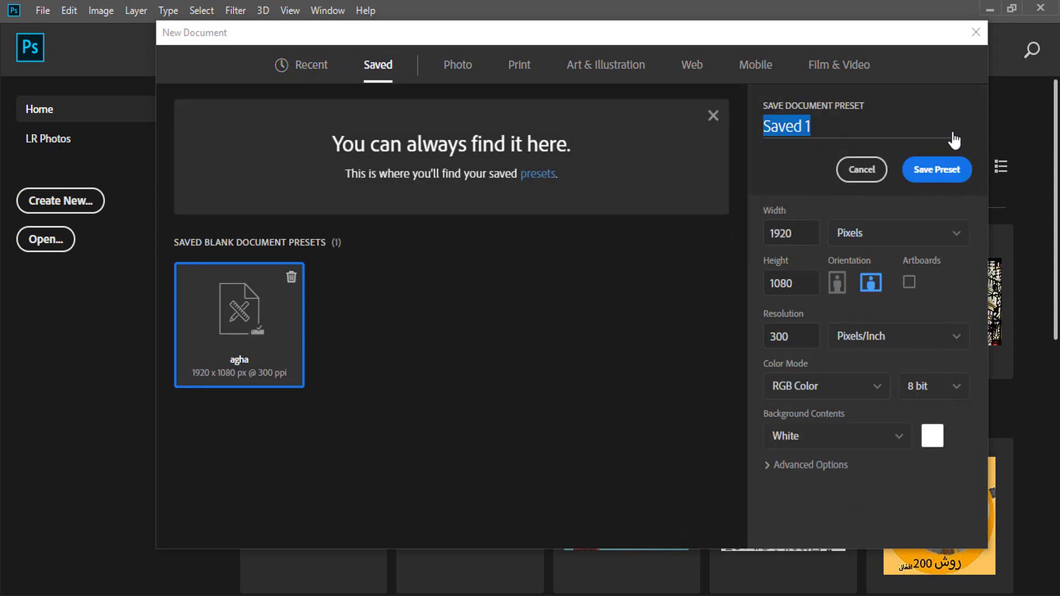
pyautogui.write('Logo d')
pyautogui.press('BackSpace')
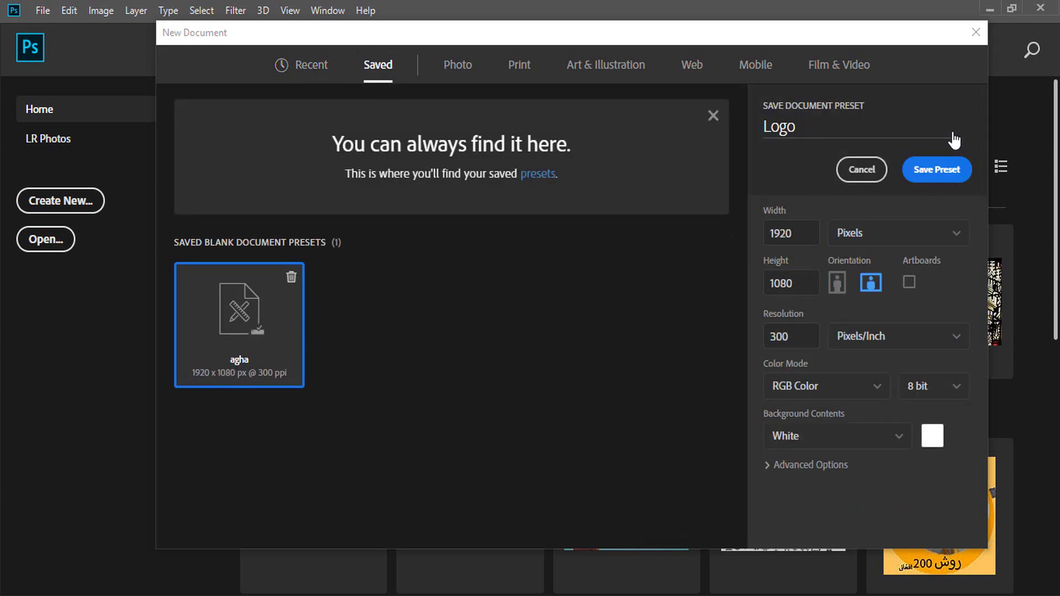
pyautogui.write('Design')
pyautogui.click(934, 171)
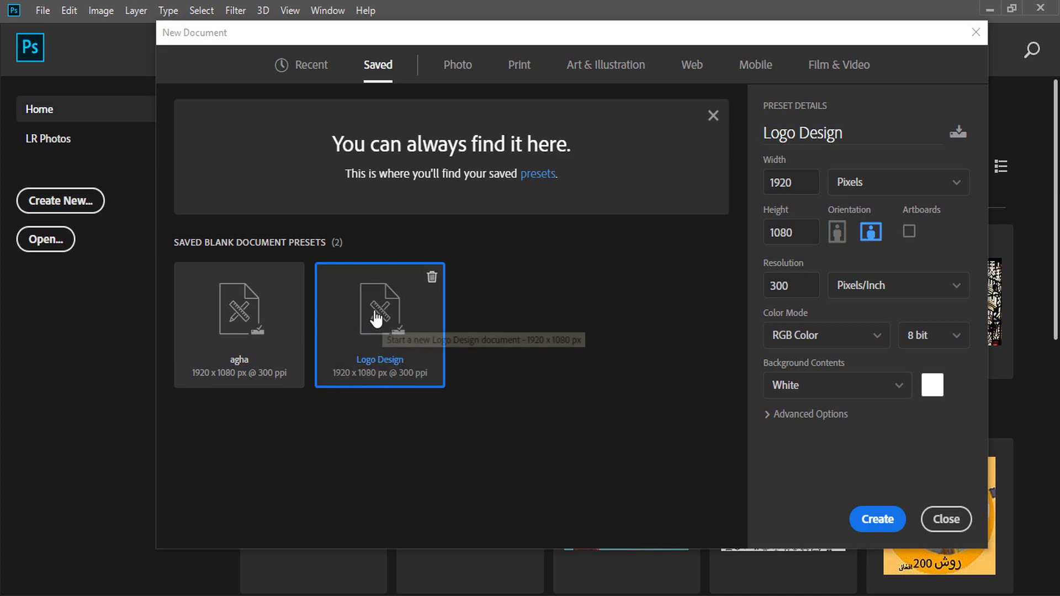
# Begin a second document preset named Laptop design with a width of 4500 pixels and a height of 5400 pixels.
pyautogui.click(958, 133)
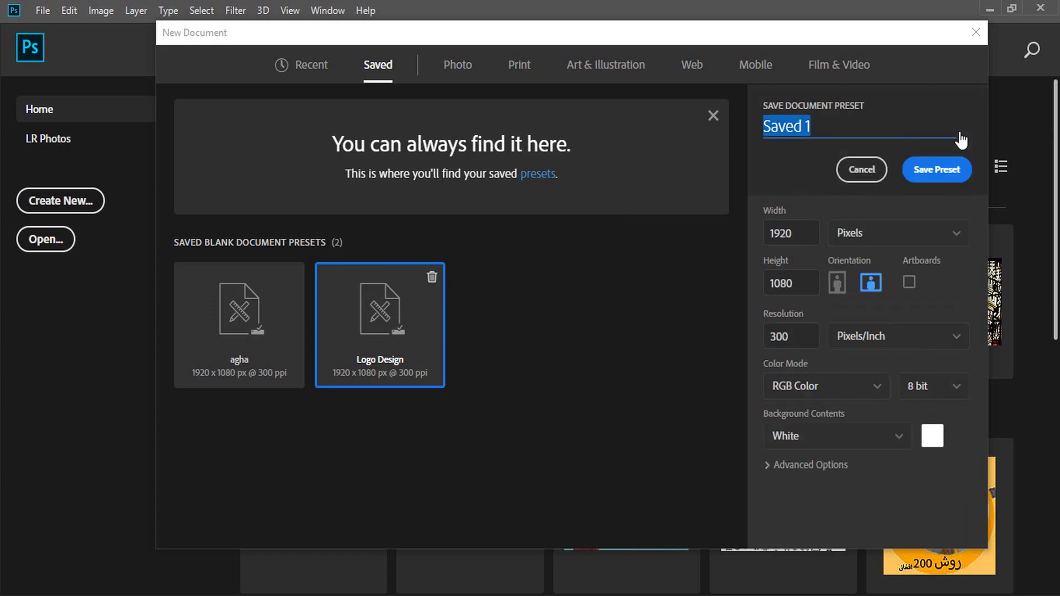
pyautogui.write('La')
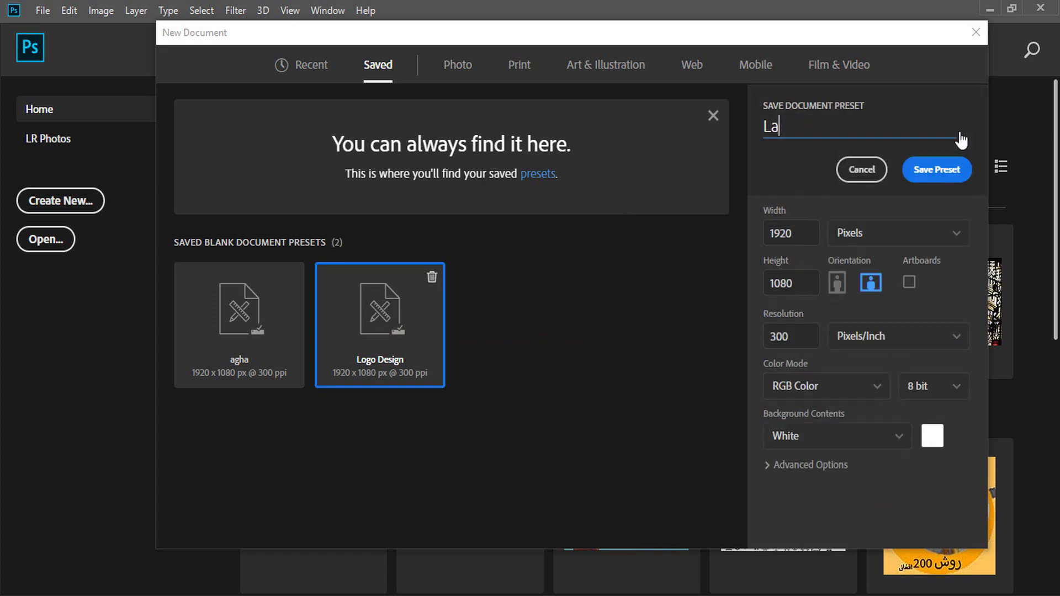
pyautogui.write('ptop design')
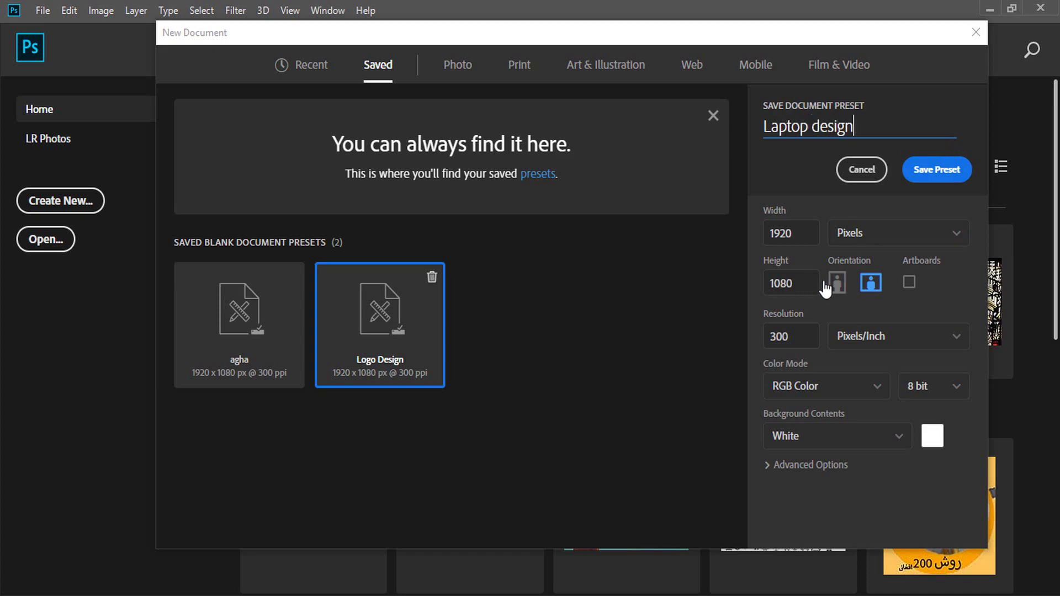
pyautogui.press('Tab')
pyautogui.write('450')
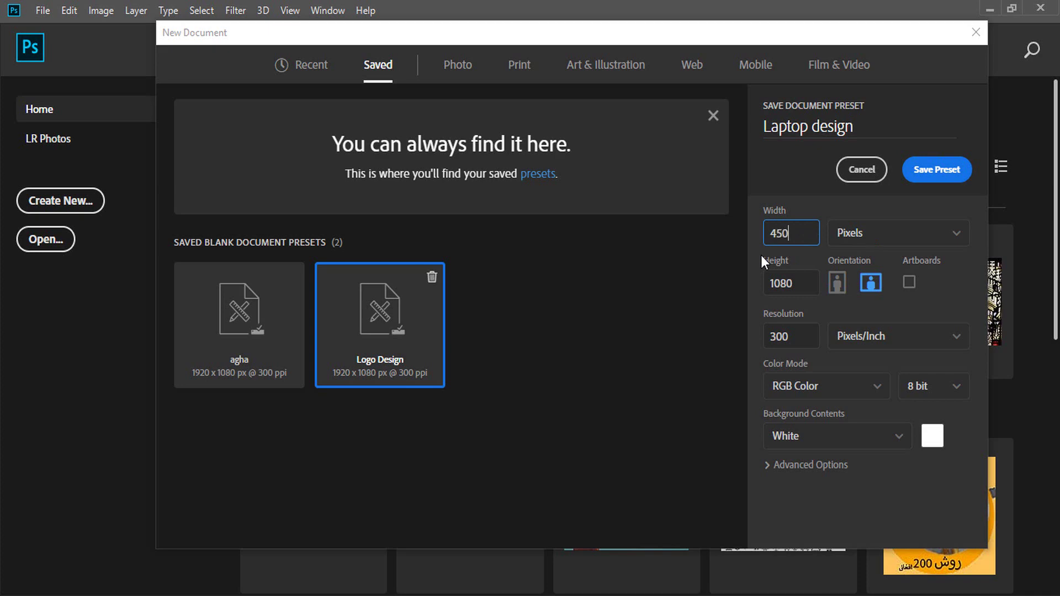
pyautogui.write('0')
pyautogui.press('Tab')
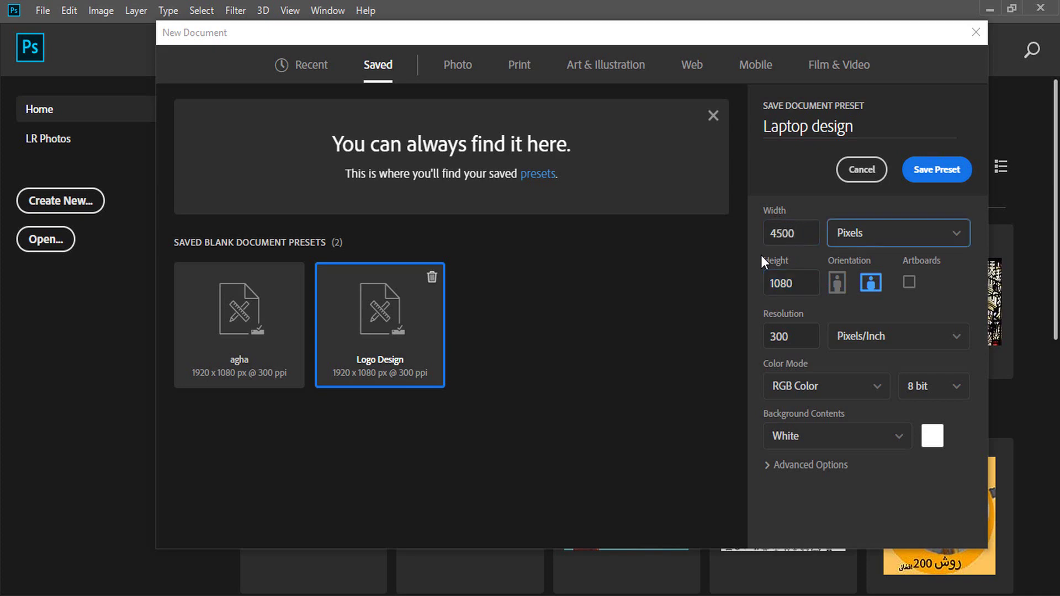
pyautogui.click(795, 278)
pyautogui.moveTo(795, 284); pyautogui.dragTo(769, 284)
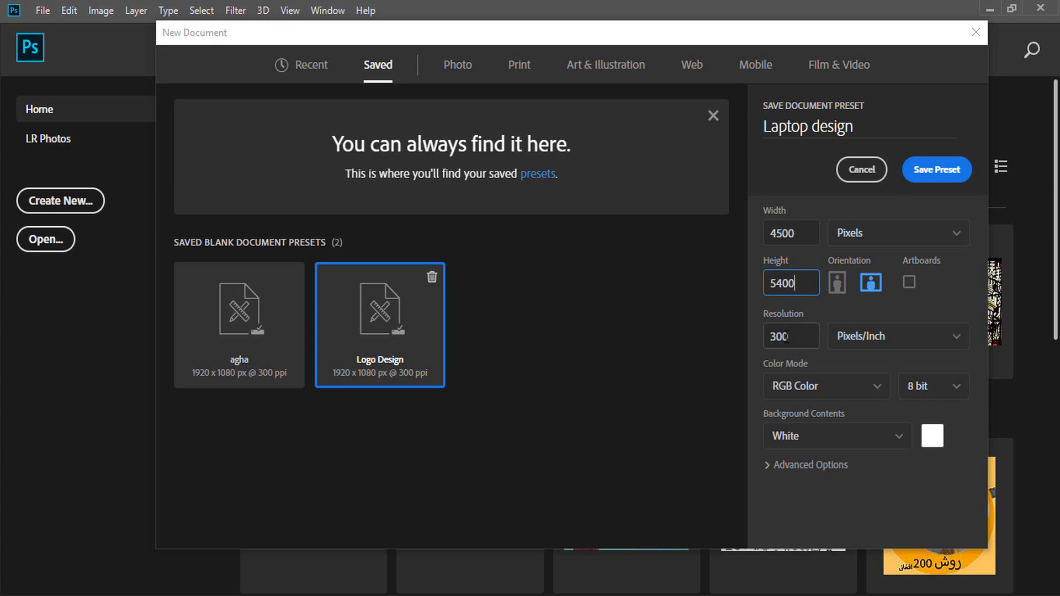
# Save the Laptop design preset with a custom pure red background and create a document from those settings.
pyautogui.click(936, 434)
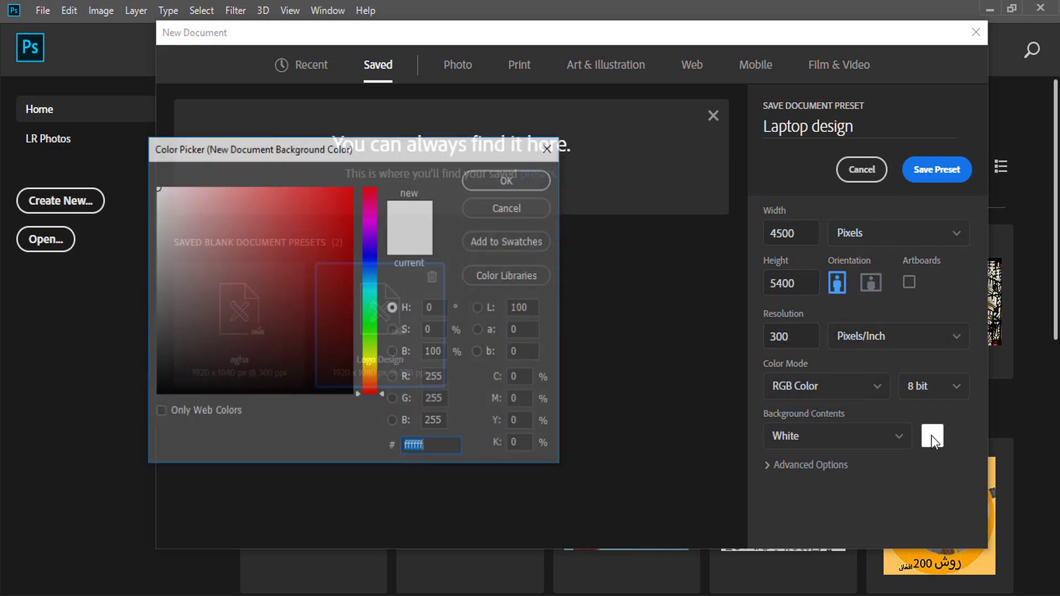
pyautogui.moveTo(292, 219); pyautogui.dragTo(361, 159)
pyautogui.click(539, 175)
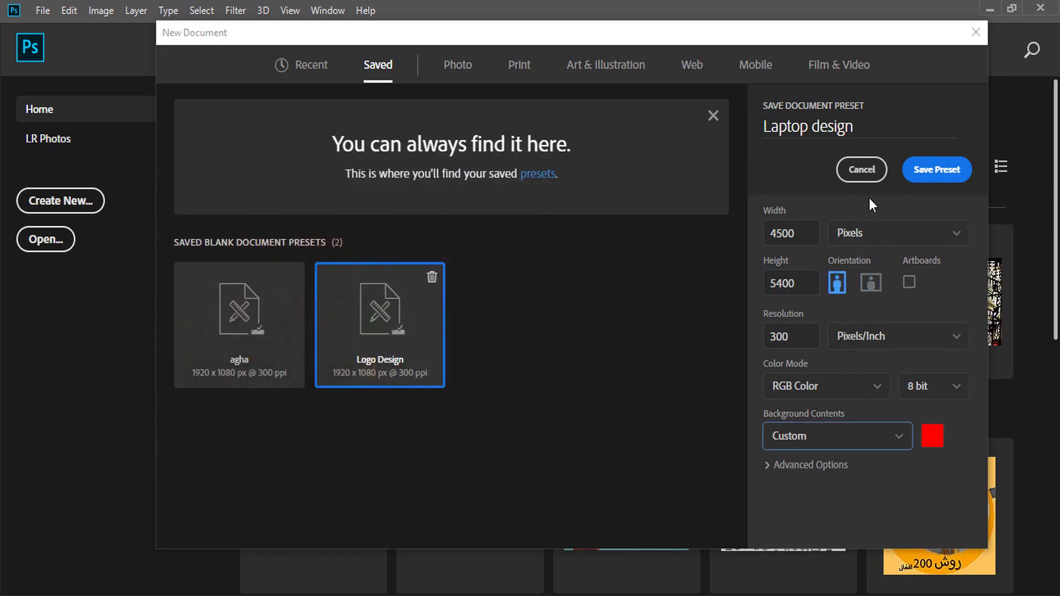
pyautogui.click(933, 170)
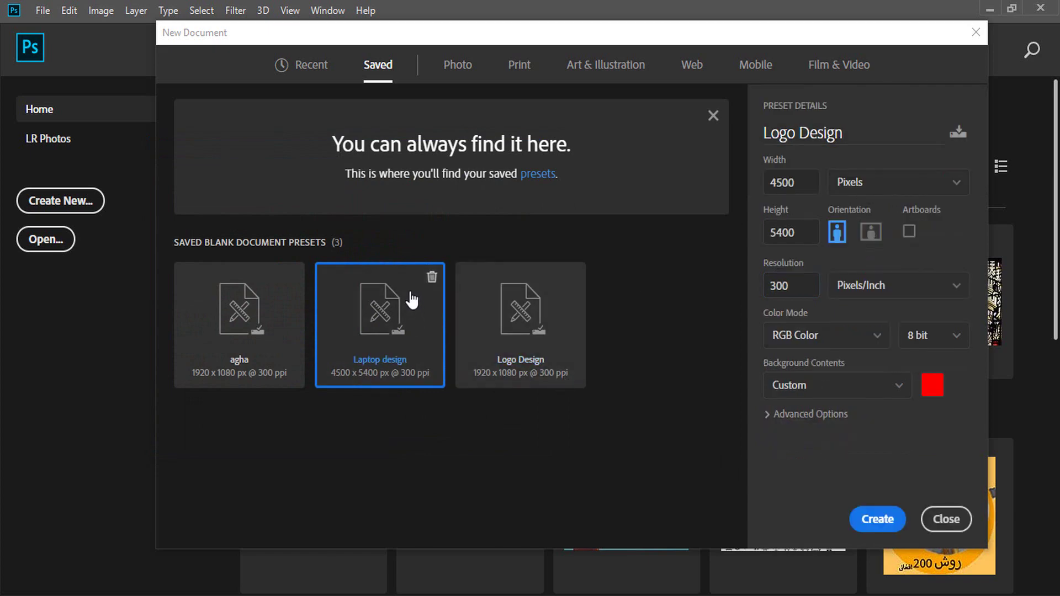
pyautogui.click(859, 524)
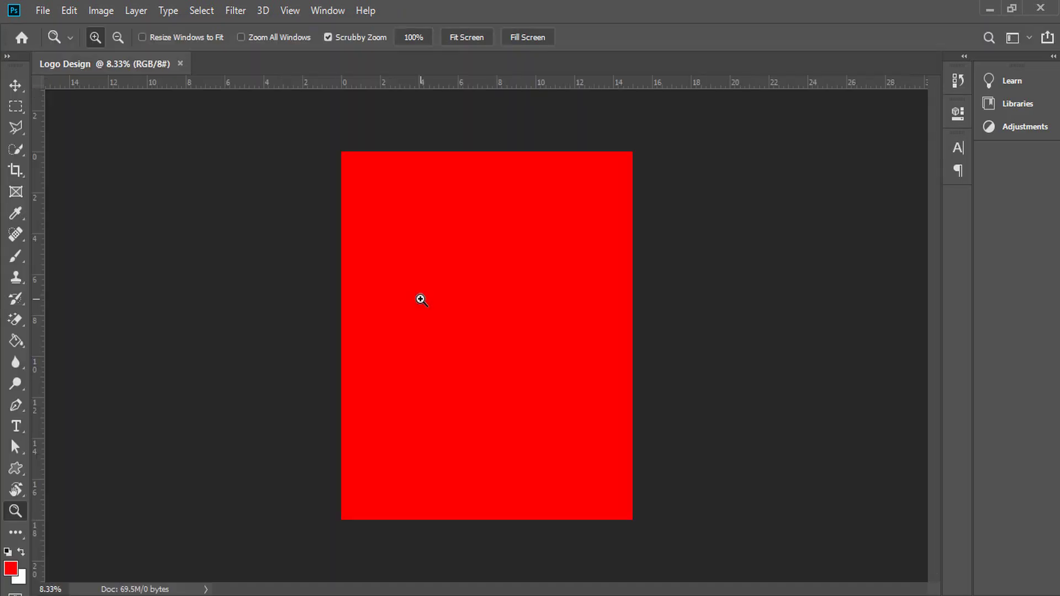
# Close the red document and look through the saved blank document presets in the new document settings.
pyautogui.click(181, 63)
pyautogui.click(90, 211)
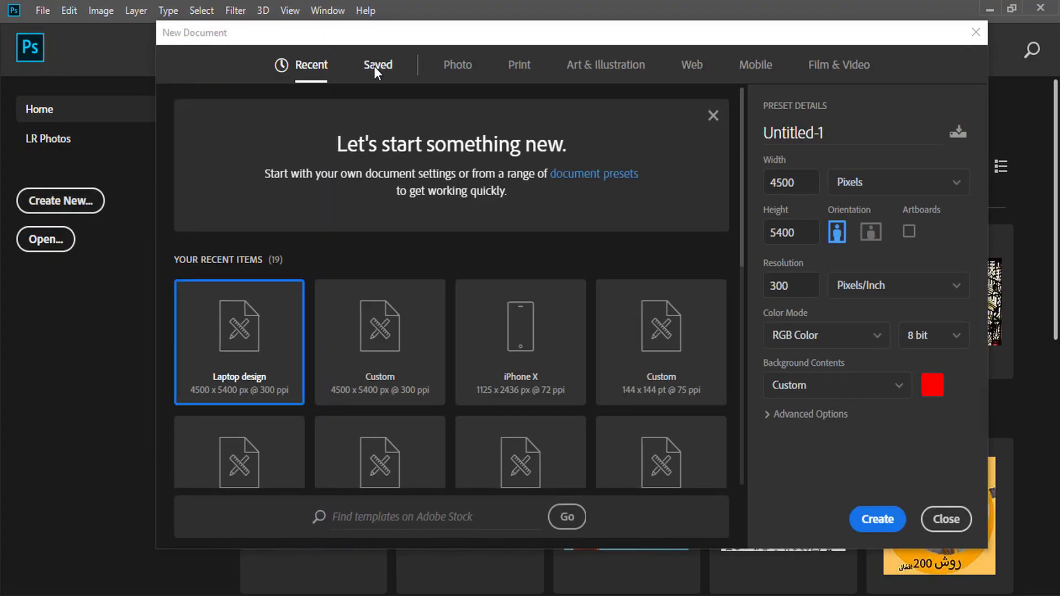
pyautogui.click(375, 67)
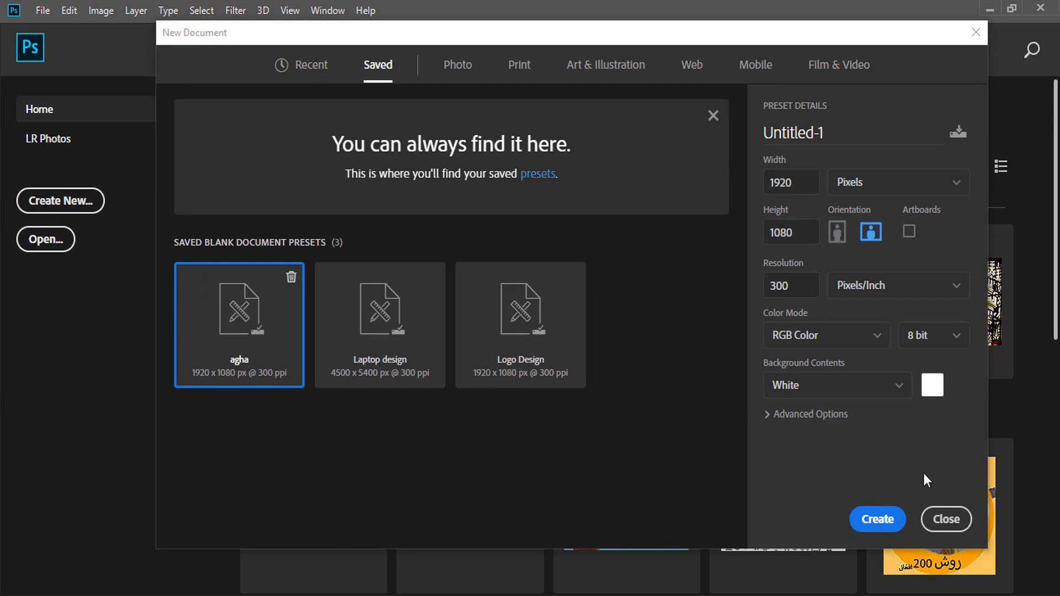
pyautogui.click(945, 518)
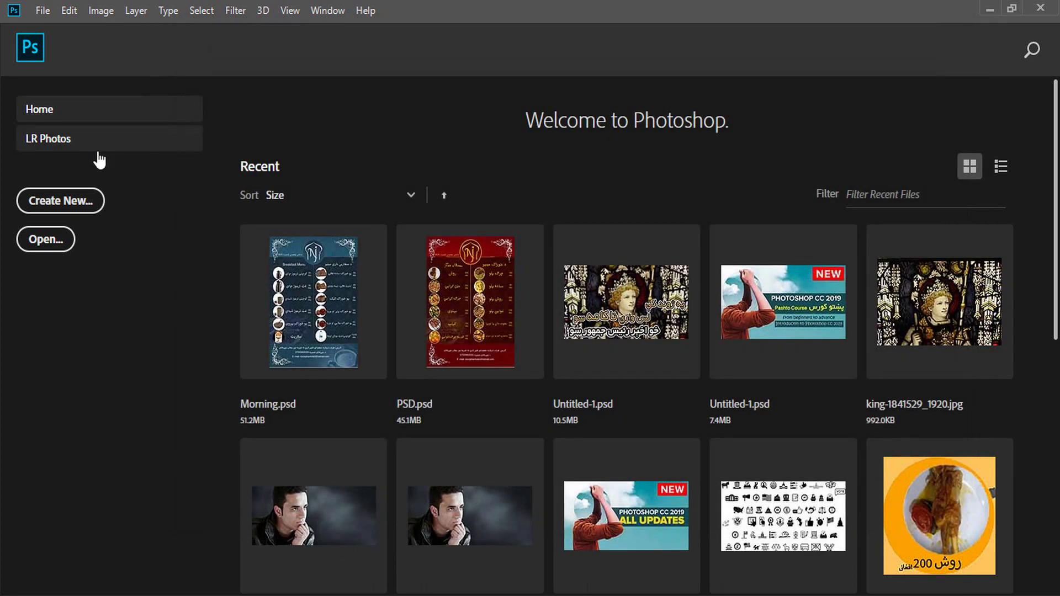
# Open the recent file Morning.psd, bring up the new document settings over it and dismiss them.
pyautogui.click(302, 271)
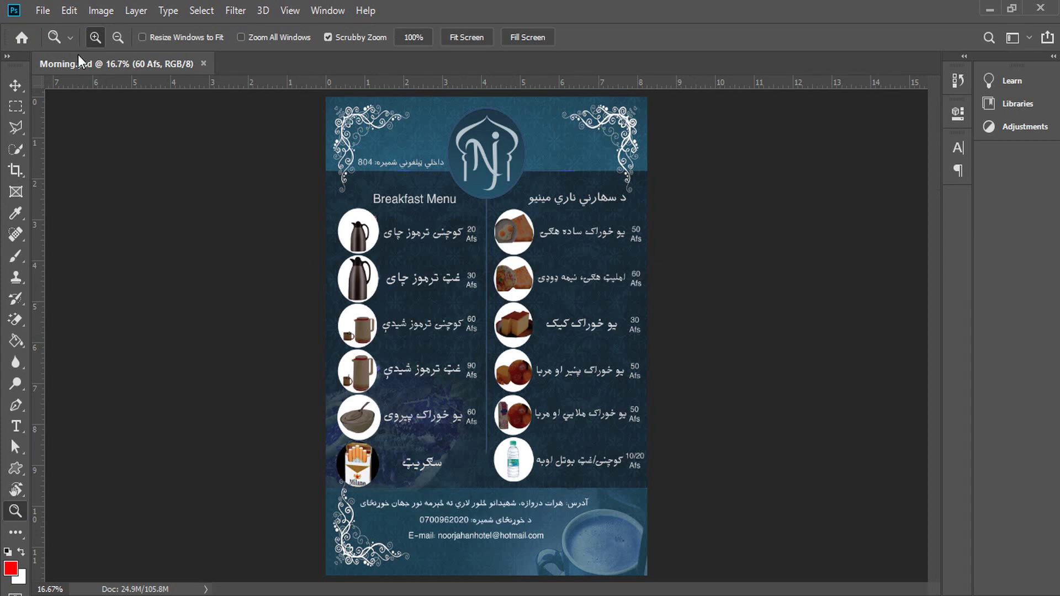
pyautogui.click(43, 11)
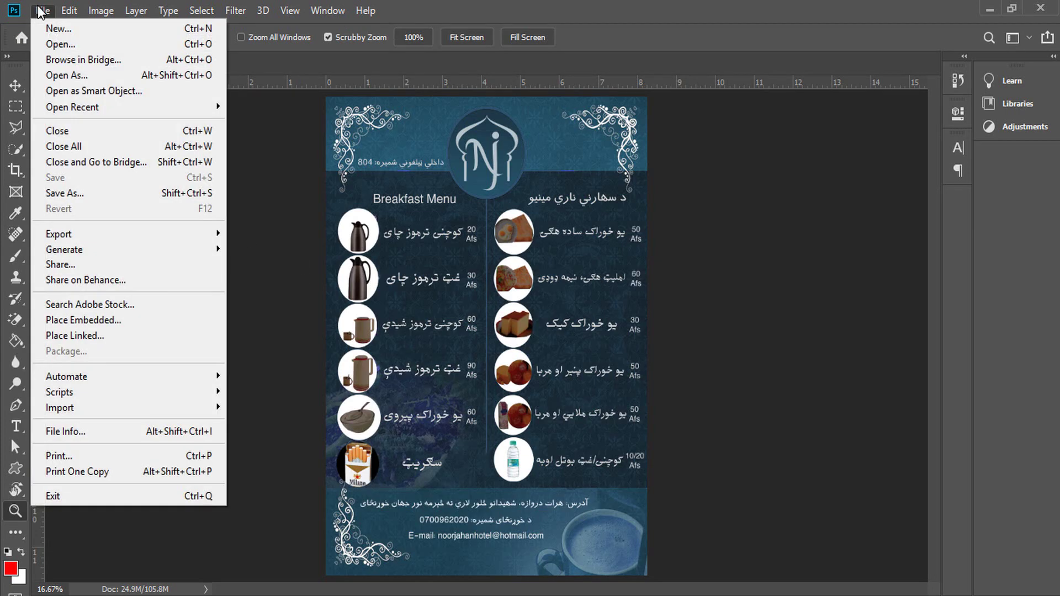
pyautogui.click(52, 31)
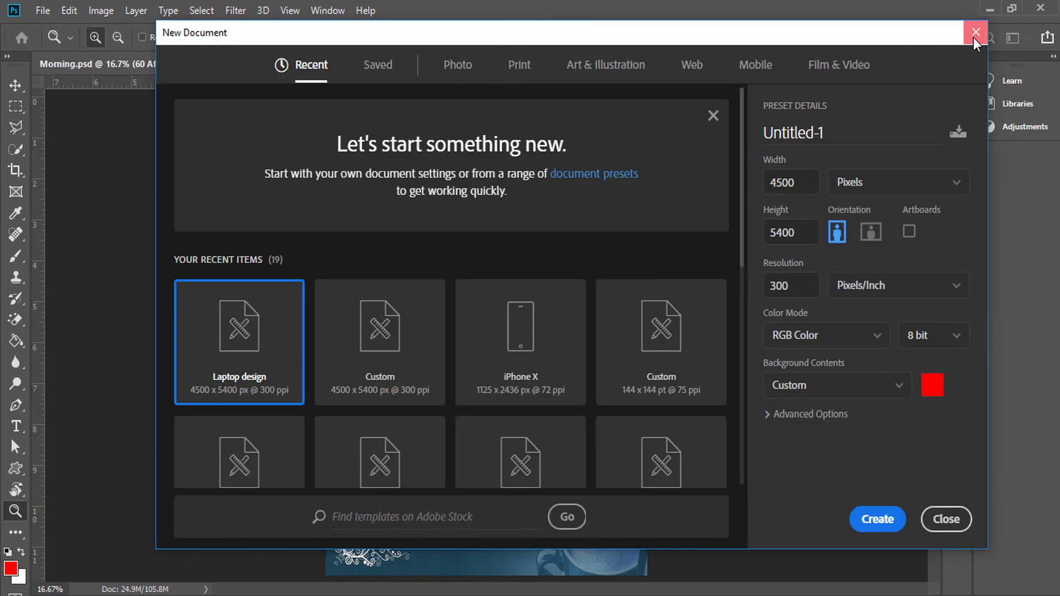
pyautogui.click(976, 32)
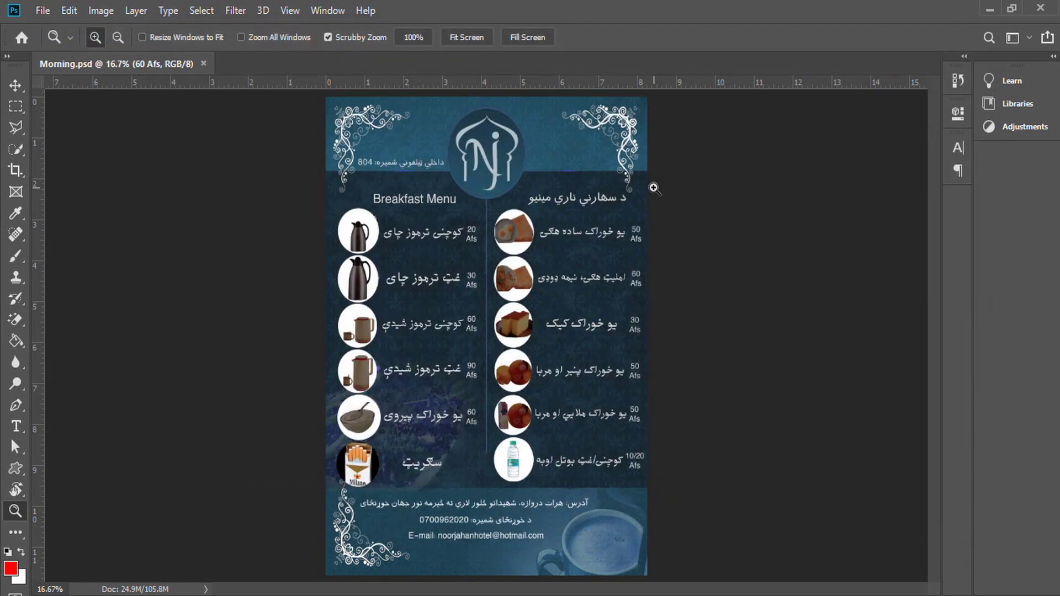
# Call up the new document settings once more, dismiss them without creating anything and close Morning.psd.
pyautogui.hotkey('ctrl', 'n')
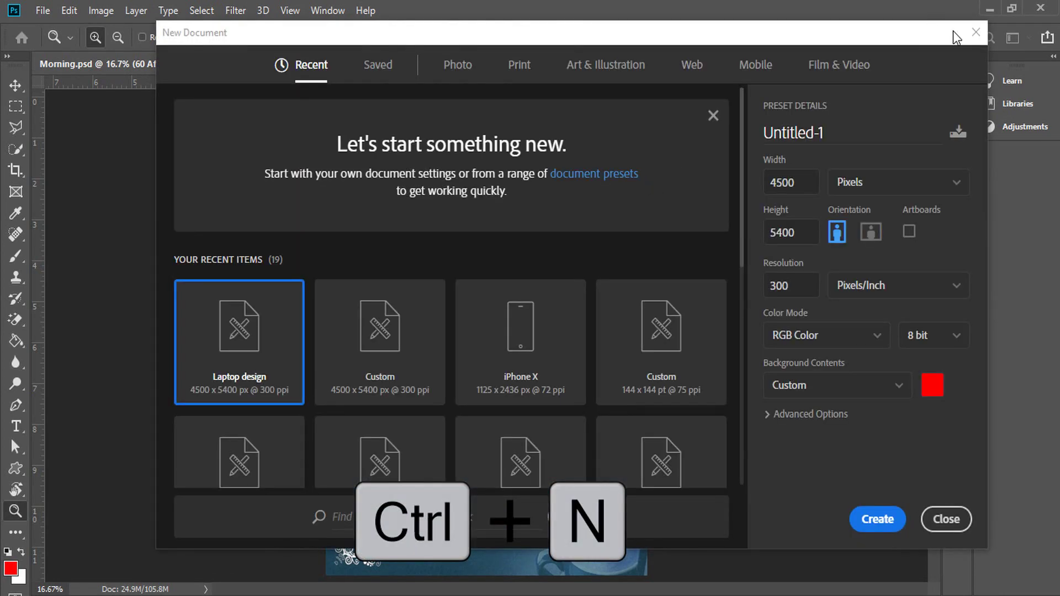
pyautogui.click(975, 32)
pyautogui.click(44, 10)
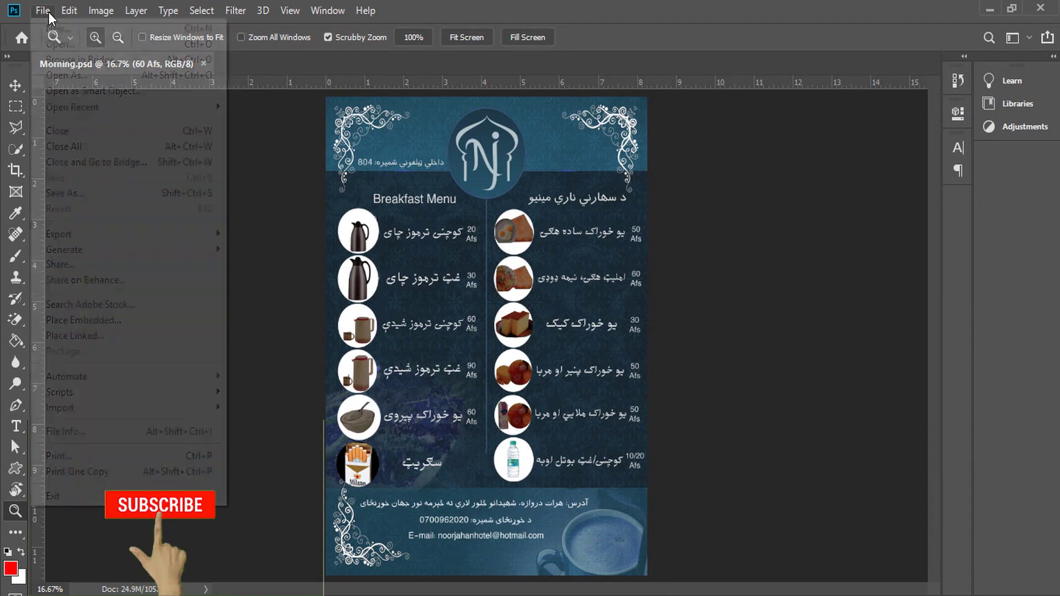
pyautogui.click(45, 11)
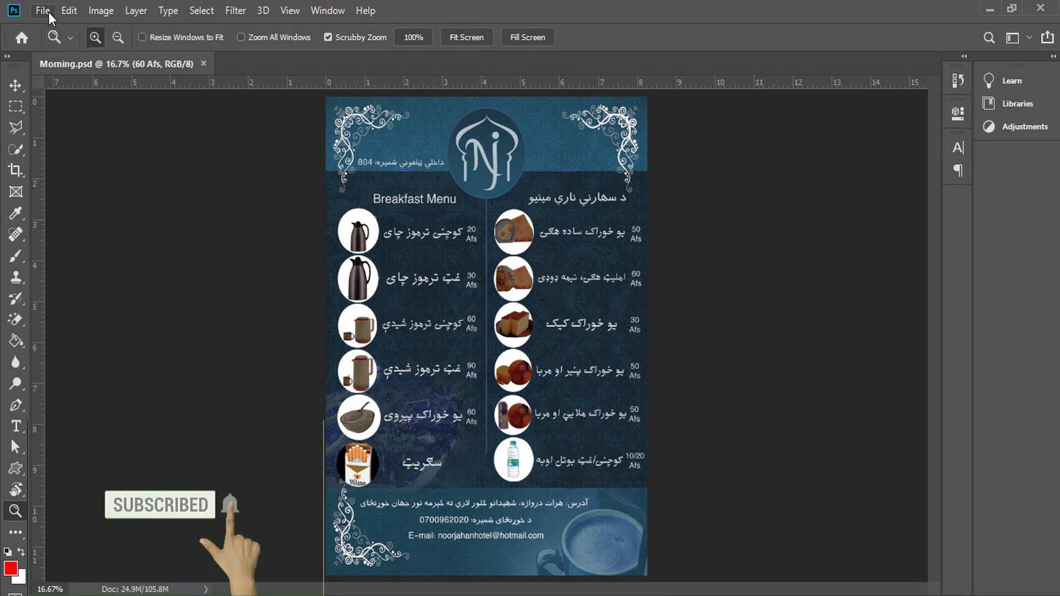
pyautogui.click(205, 67)
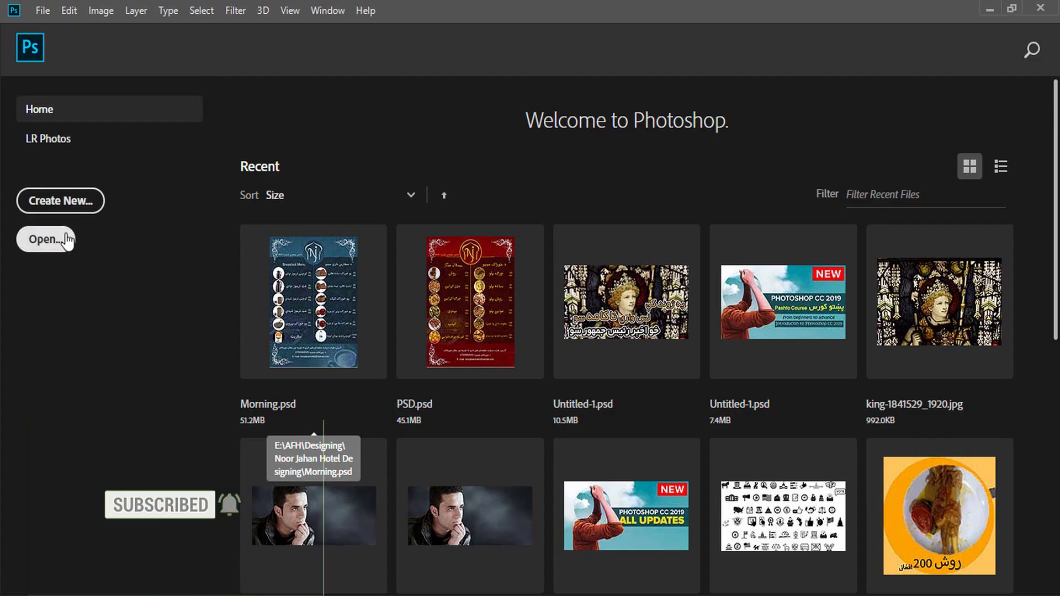
# Browse the Desktop folder for files to open and leave without opening one.
pyautogui.hotkey('ctrl', 'o')
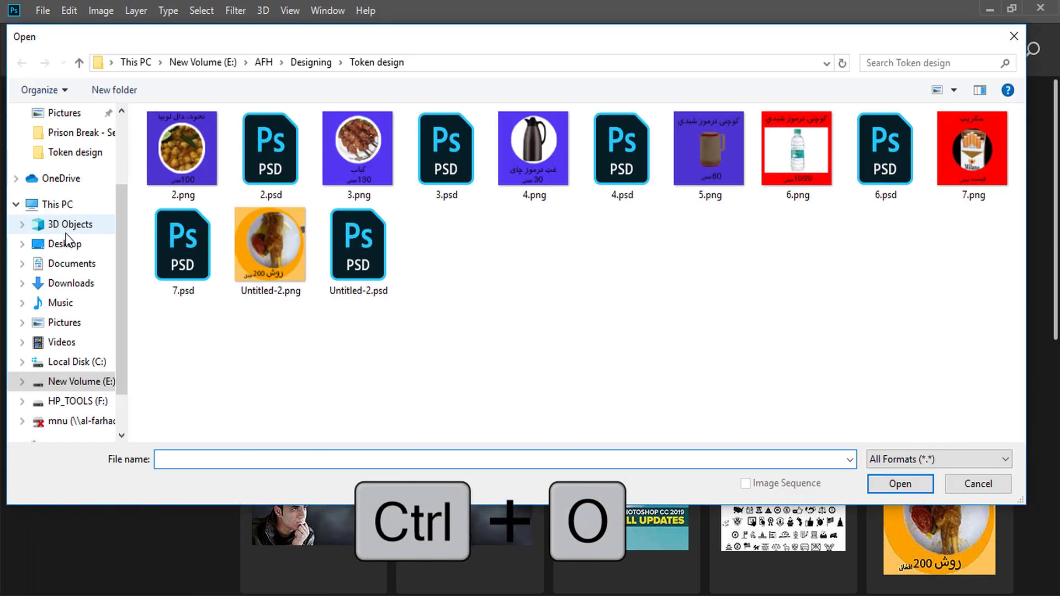
pyautogui.click(60, 247)
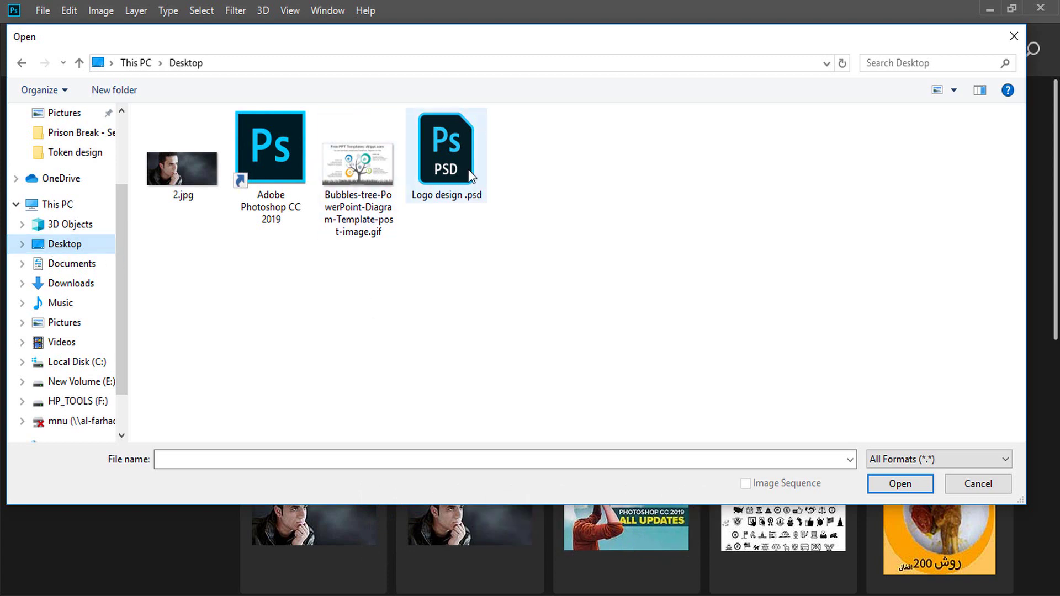
pyautogui.click(976, 484)
# Open Logo design .psd from the Desktop folder to view it and close it again.
pyautogui.click(43, 239)
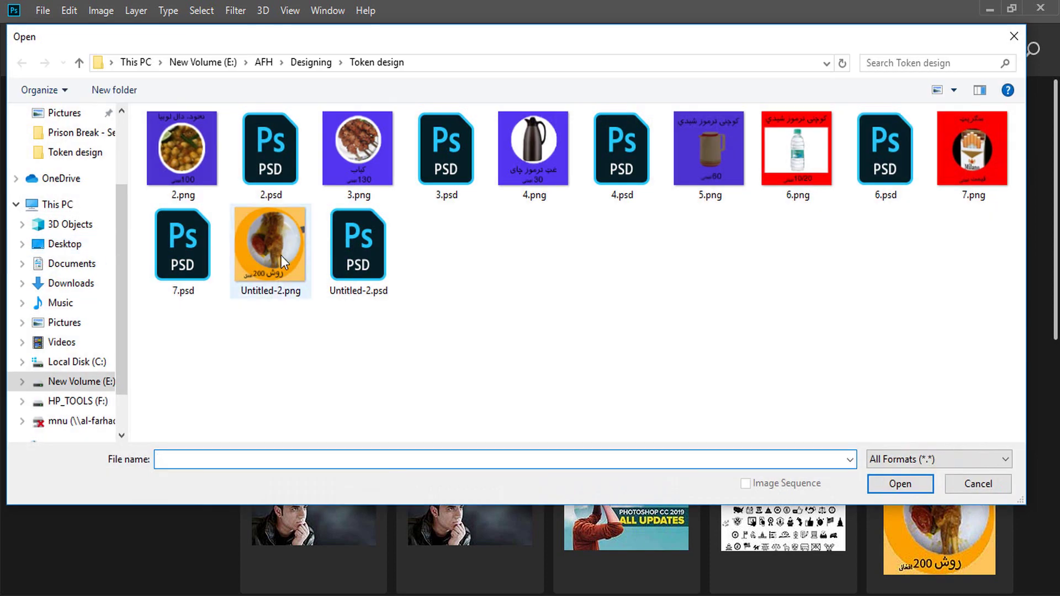
pyautogui.click(62, 245)
pyautogui.doubleClick(467, 150)
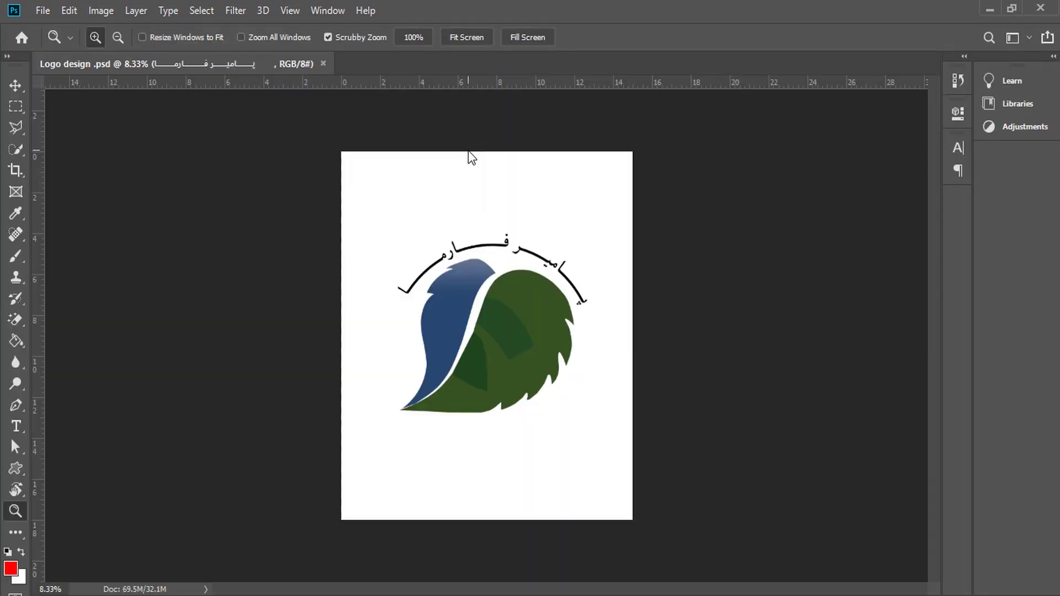
pyautogui.click(323, 64)
# Open the image 2.jpg from the Desktop folder to view it and close it again.
pyautogui.click(61, 242)
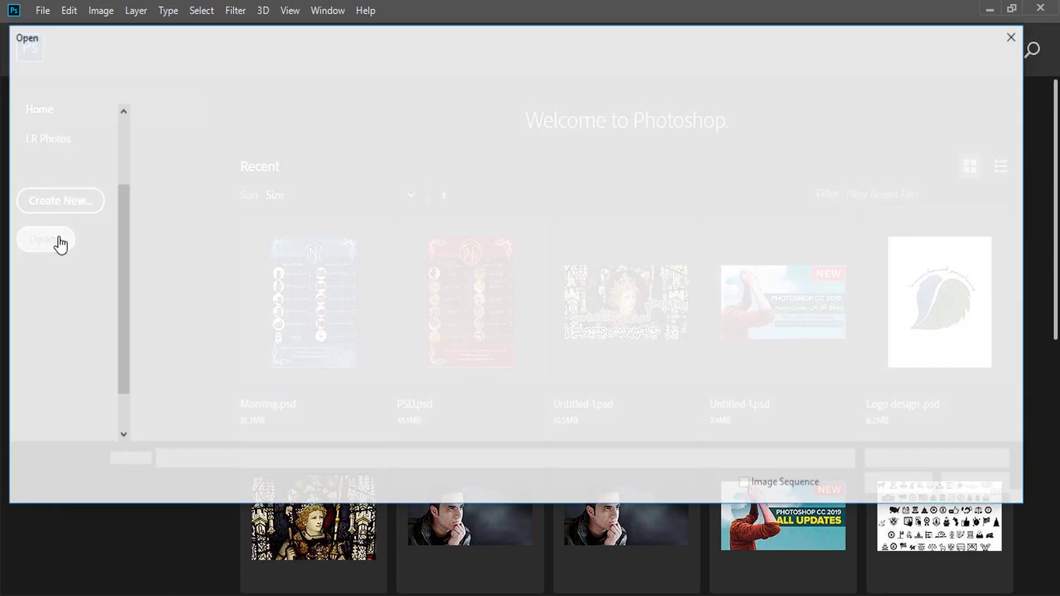
pyautogui.doubleClick(179, 161)
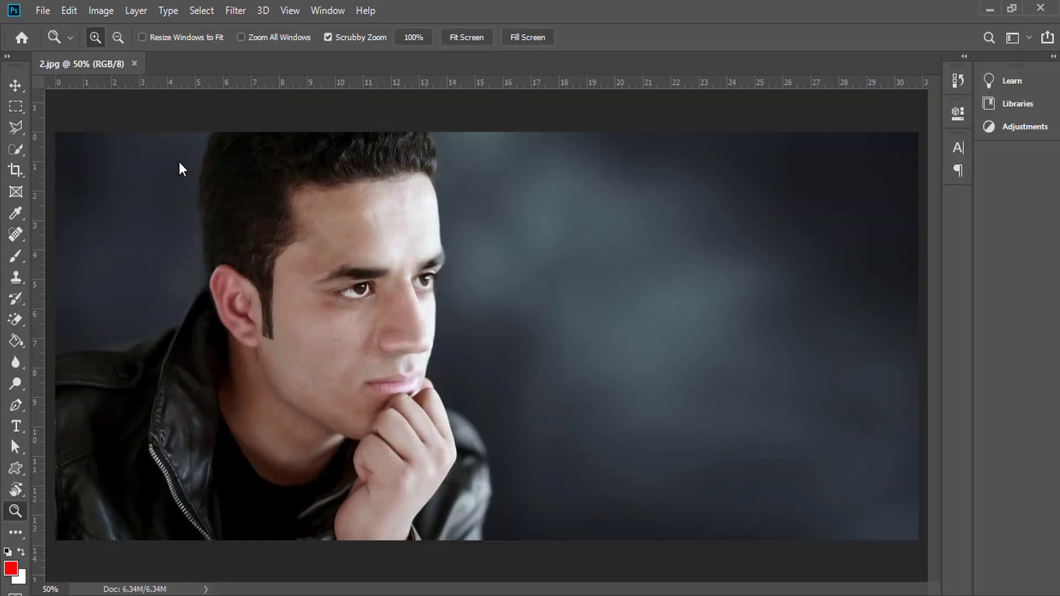
pyautogui.click(134, 67)
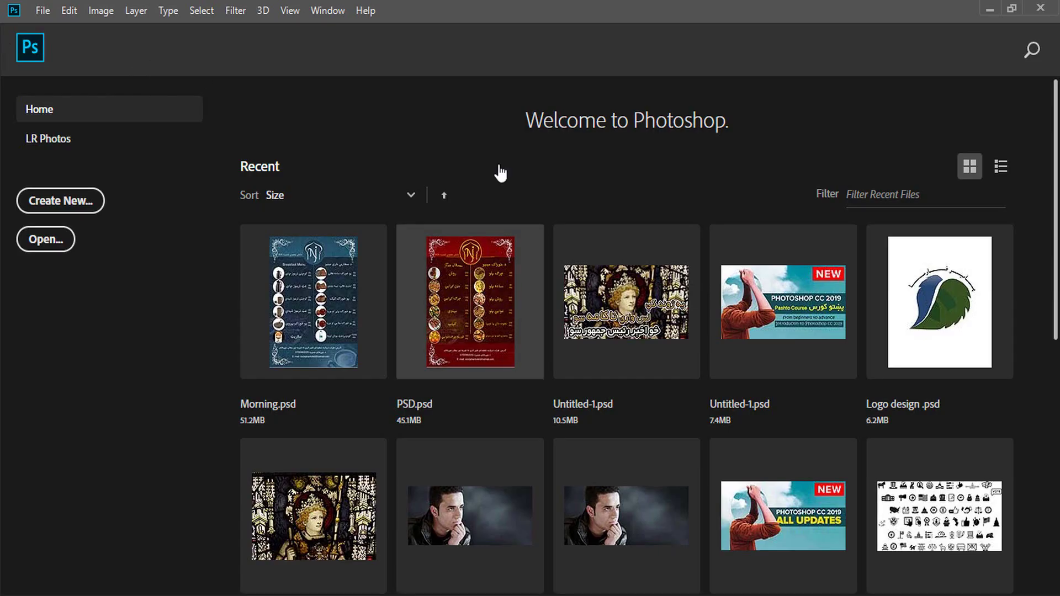